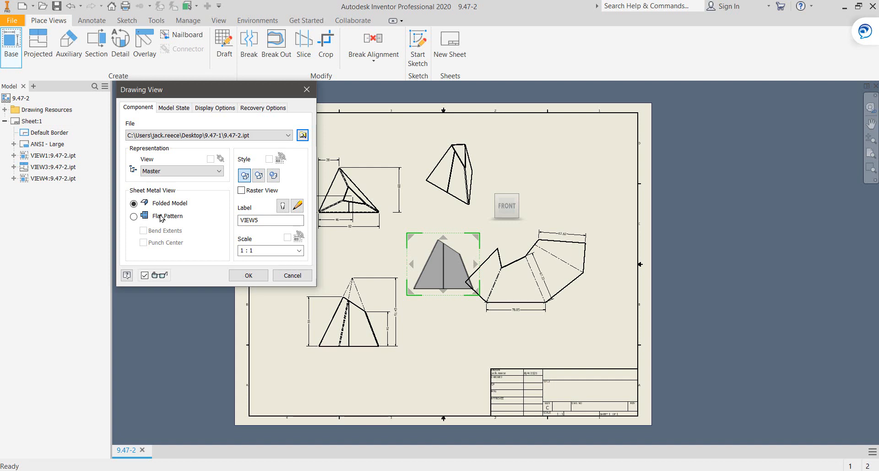
Step: Cancel the placement of the new base view
{"action": "key", "text": "Escape"}
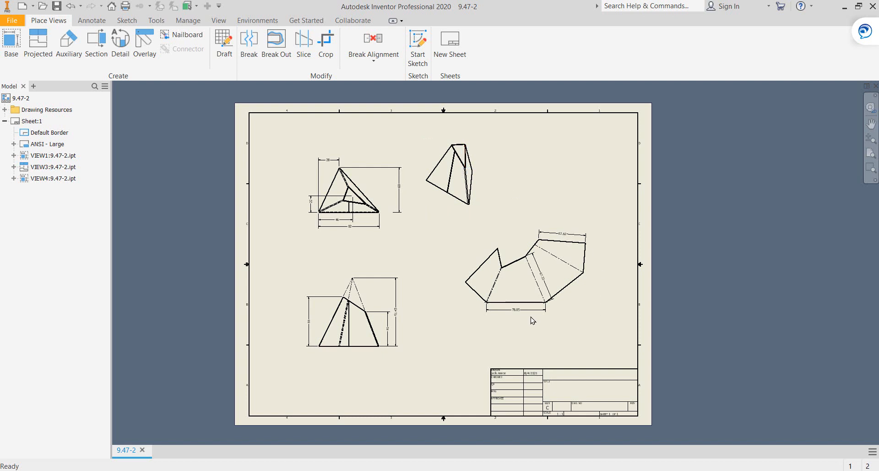
{"action": "left_click", "coordinate": [547, 302]}
{"action": "left_click", "coordinate": [573, 298]}
{"action": "left_click", "coordinate": [560, 306]}
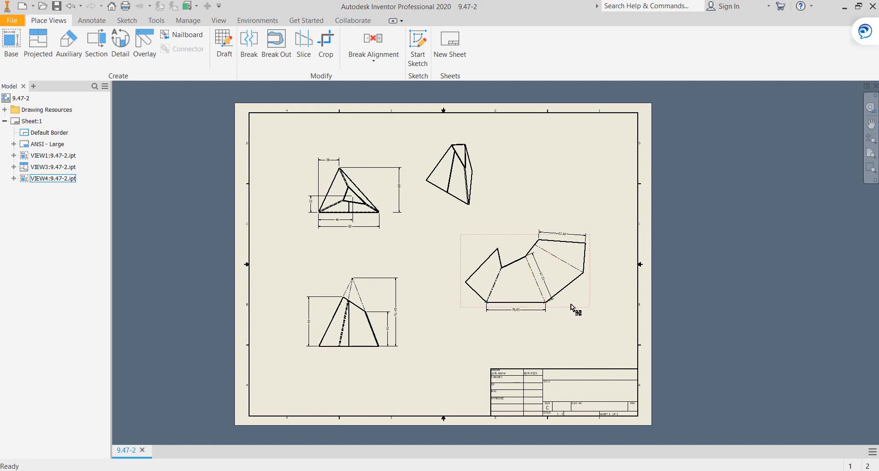
{"action": "left_click", "coordinate": [575, 309]}
Step: Examine the dimensioned top and front views, including the dashed construction lines that meet at the apex above the truncated front view
{"action": "scroll", "coordinate": [326, 266], "scroll_direction": "up", "scroll_amount": 3}
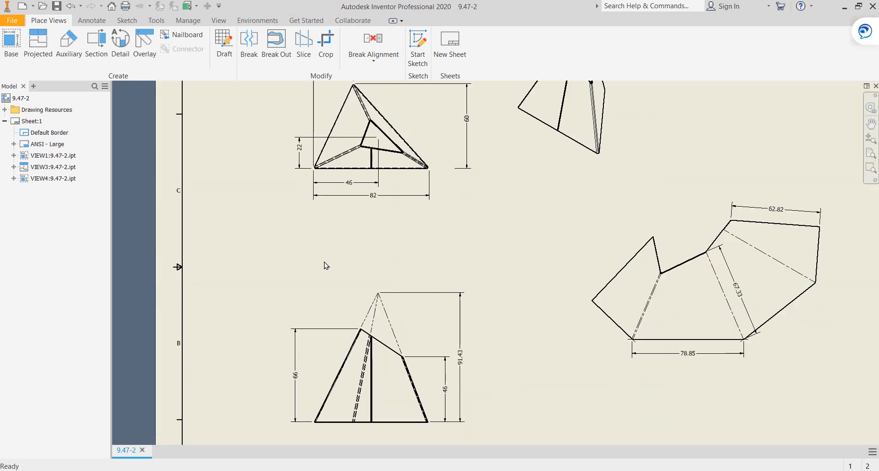
{"action": "middle_click_drag", "start_coordinate": [326, 265], "coordinate": [347, 361]}
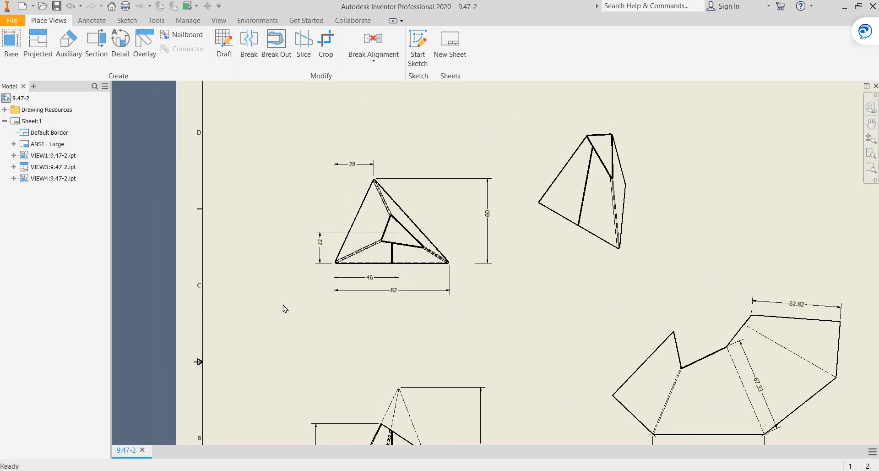
{"action": "middle_click_drag", "start_coordinate": [290, 307], "coordinate": [315, 156]}
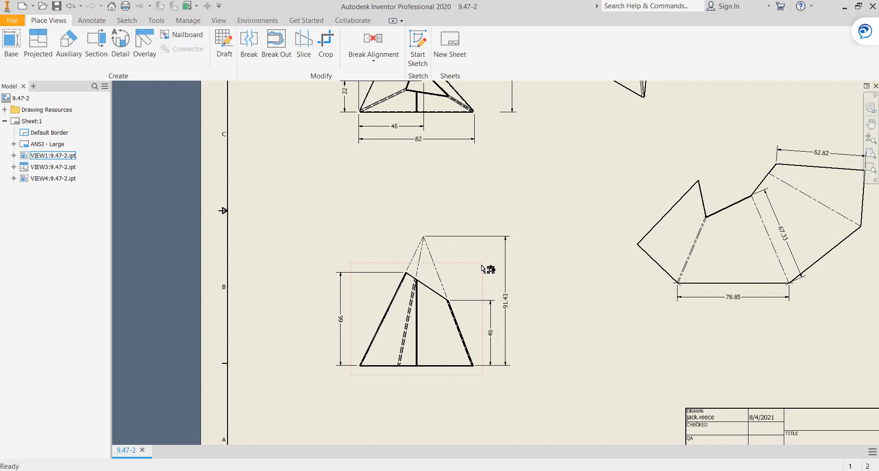
{"action": "scroll", "coordinate": [441, 257], "scroll_direction": "up", "scroll_amount": 5}
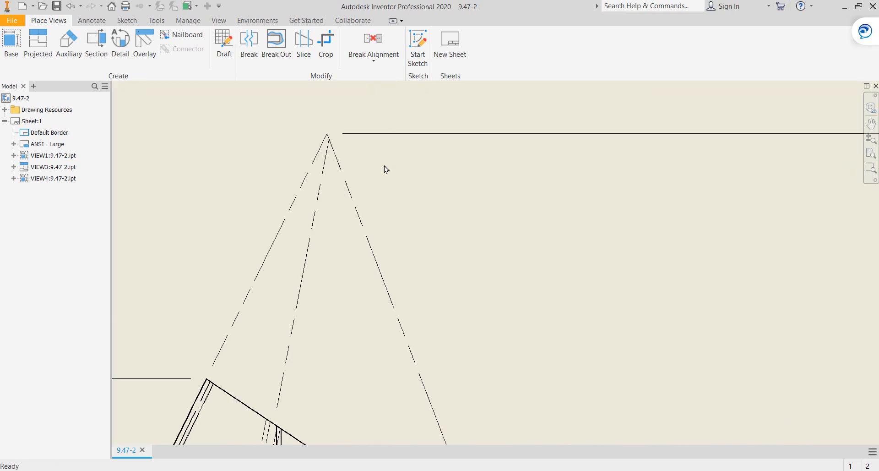
{"action": "scroll", "coordinate": [386, 168], "scroll_direction": "down", "scroll_amount": 5}
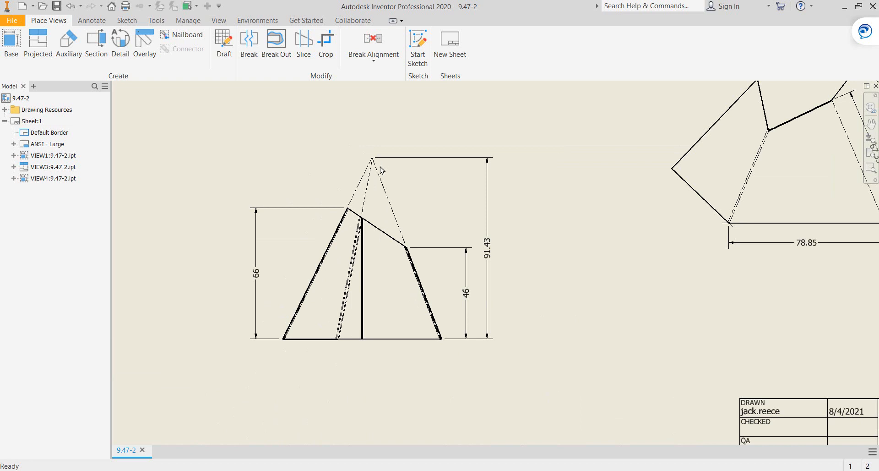
{"action": "scroll", "coordinate": [343, 210], "scroll_direction": "up", "scroll_amount": 5}
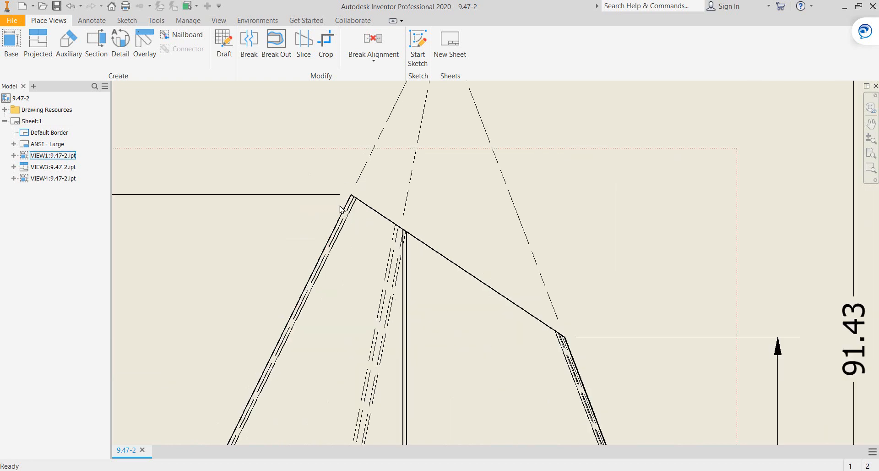
{"action": "scroll", "coordinate": [353, 254], "scroll_direction": "down", "scroll_amount": 5}
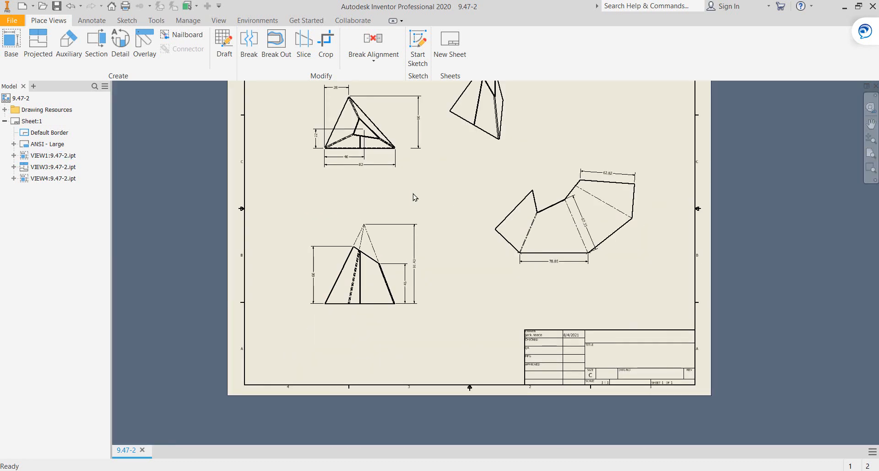
{"action": "middle_click_drag", "start_coordinate": [415, 198], "coordinate": [452, 351]}
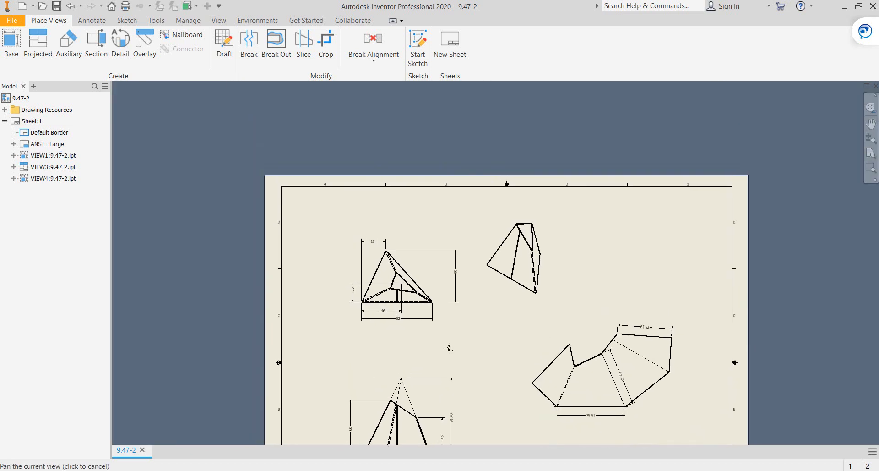
{"action": "right_click", "coordinate": [427, 267]}
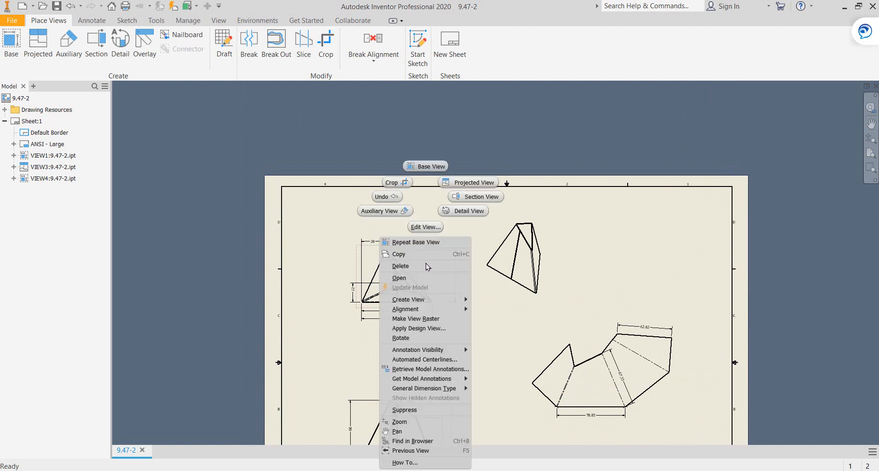
{"action": "left_click", "coordinate": [430, 368]}
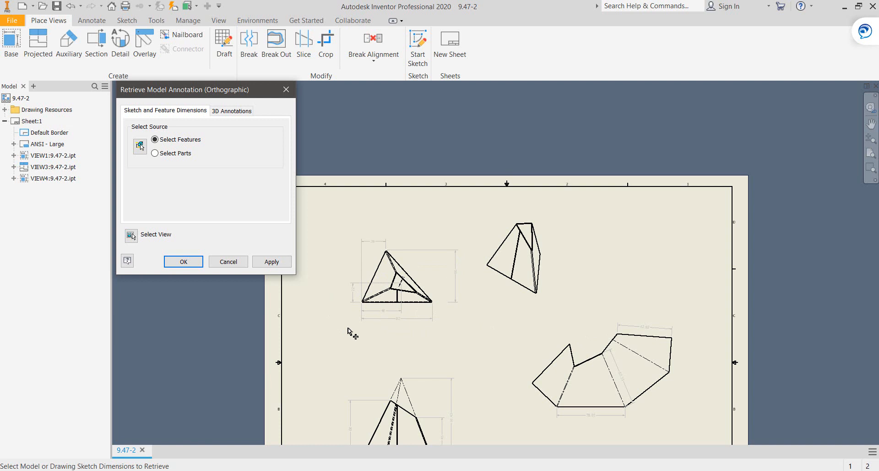
{"action": "left_click", "coordinate": [228, 261]}
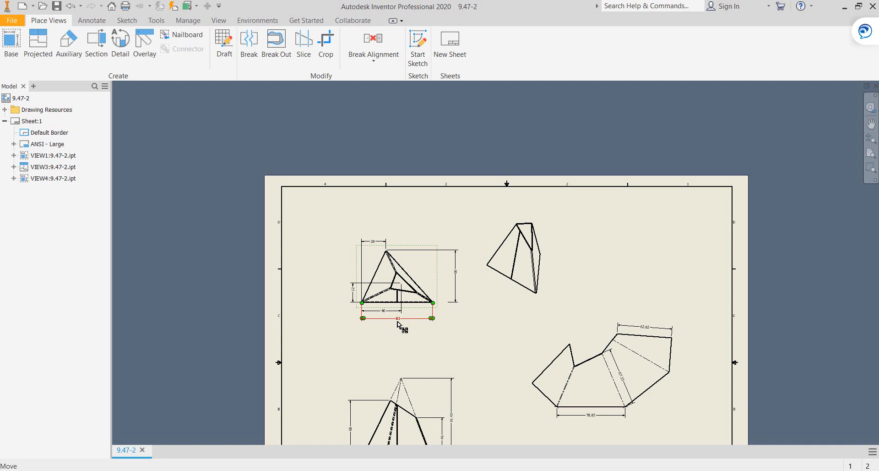
Step: Add an aligned dimension along the dashed bend line between the two rightmost panels of the flat pattern view
{"action": "middle_click_drag", "start_coordinate": [486, 420], "coordinate": [490, 339]}
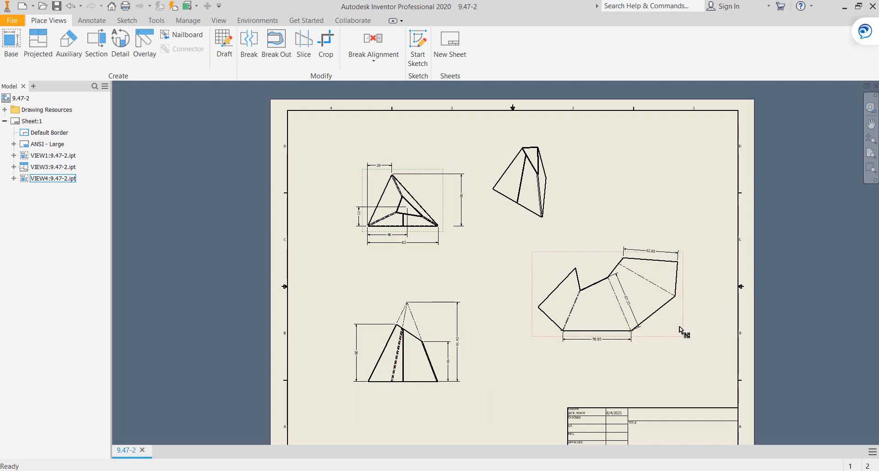
{"action": "scroll", "coordinate": [650, 344], "scroll_direction": "up", "scroll_amount": 8}
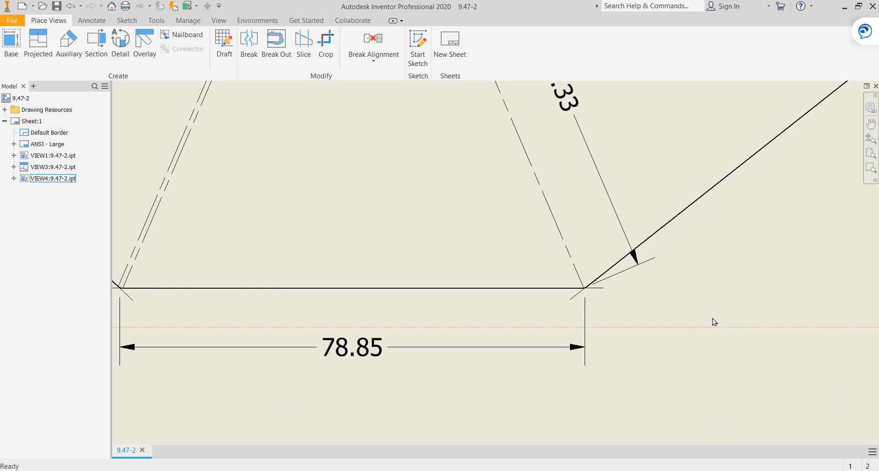
{"action": "scroll", "coordinate": [714, 322], "scroll_direction": "down", "scroll_amount": 3}
{"action": "middle_click_drag", "start_coordinate": [738, 300], "coordinate": [547, 410]}
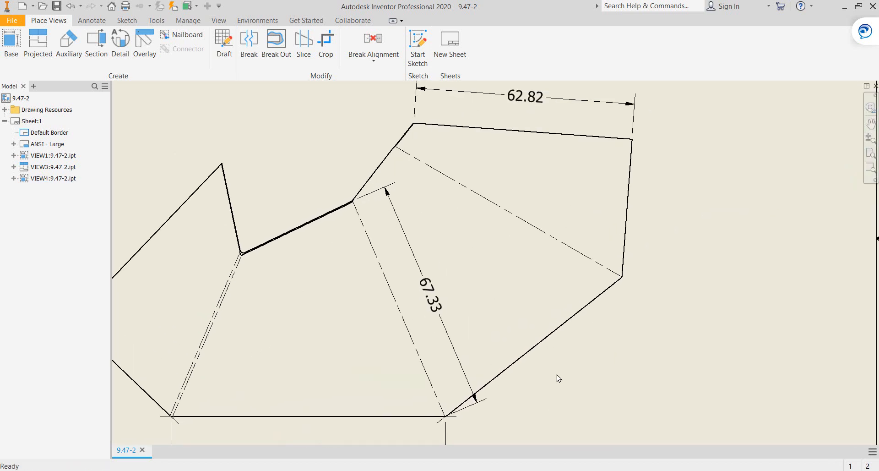
{"action": "left_click", "coordinate": [96, 21]}
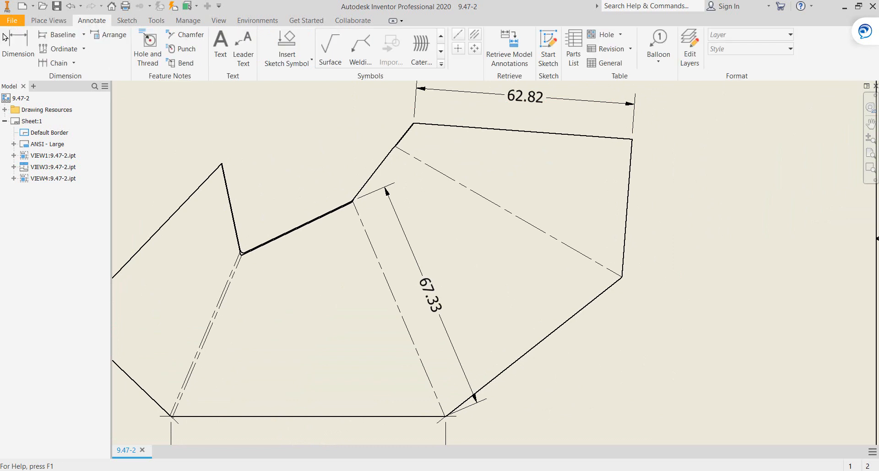
{"action": "left_click", "coordinate": [10, 41]}
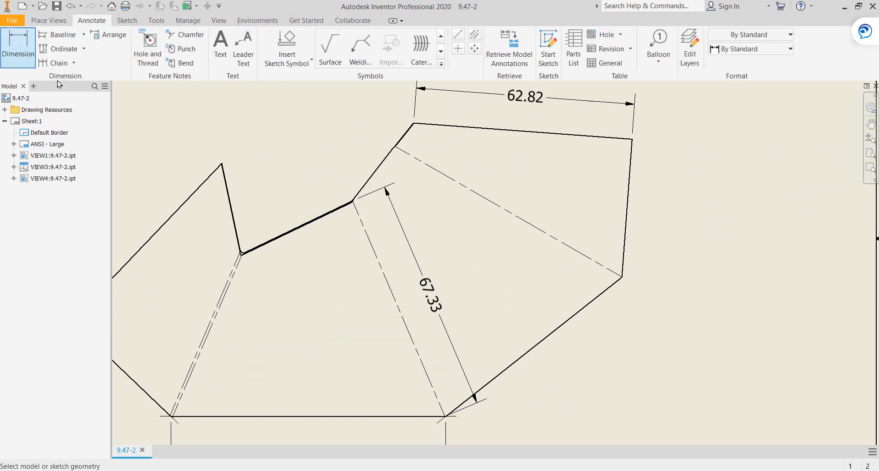
{"action": "left_click", "coordinate": [480, 199]}
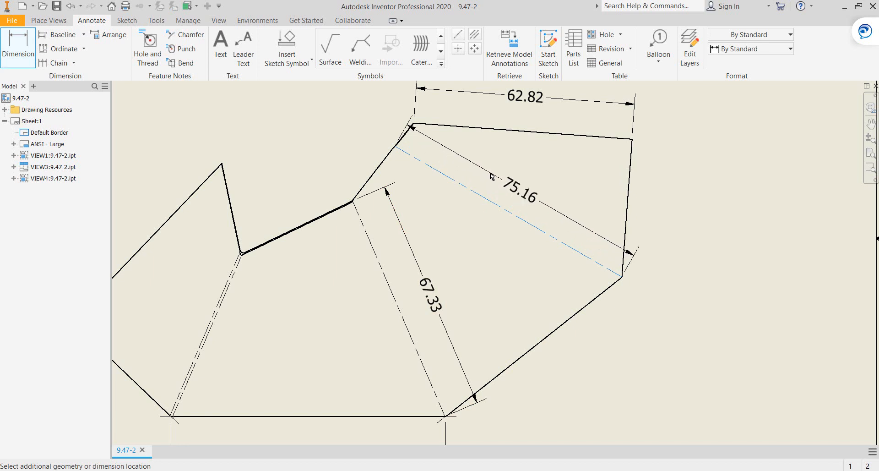
{"action": "right_click", "coordinate": [492, 176]}
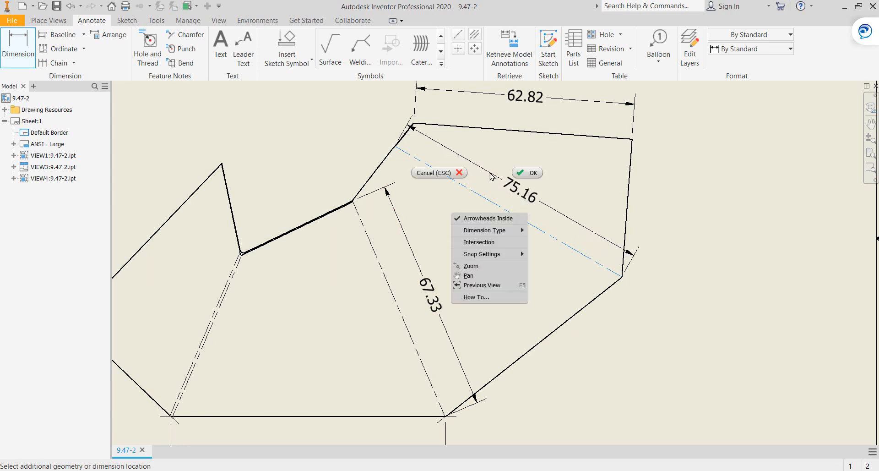
{"action": "mouse_move", "coordinate": [494, 231]}
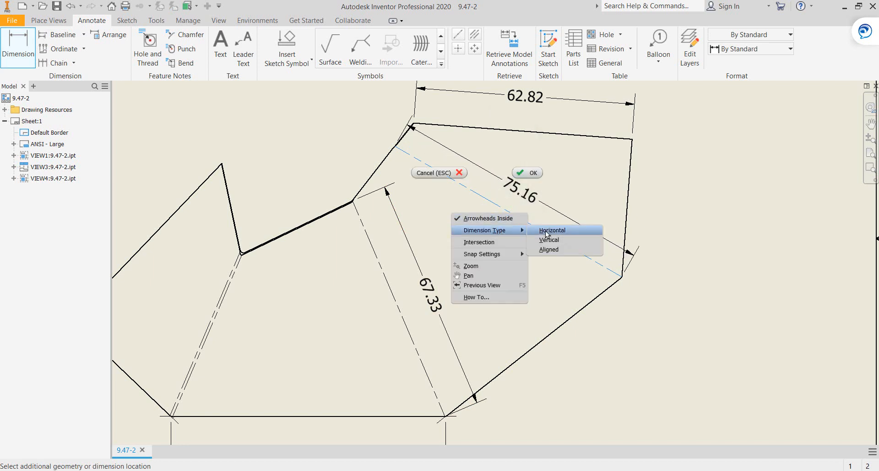
{"action": "left_click", "coordinate": [545, 253]}
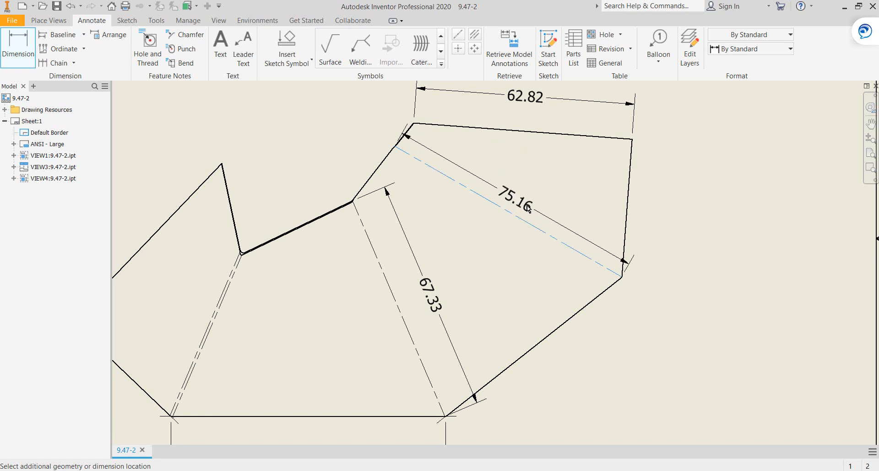
{"action": "left_click", "coordinate": [526, 205]}
Step: Dimension the flat pattern's lower-right diagonal edge between its intersections with the bottom edge and the right edge, placing the dimension outside the outline
{"action": "scroll", "coordinate": [699, 252], "scroll_direction": "down", "scroll_amount": 3}
{"action": "mouse_move", "coordinate": [687, 289]}
{"action": "middle_mouse_down"}
{"action": "mouse_move", "coordinate": [625, 235]}
{"action": "mouse_move", "coordinate": [594, 251]}
{"action": "middle_mouse_up"}
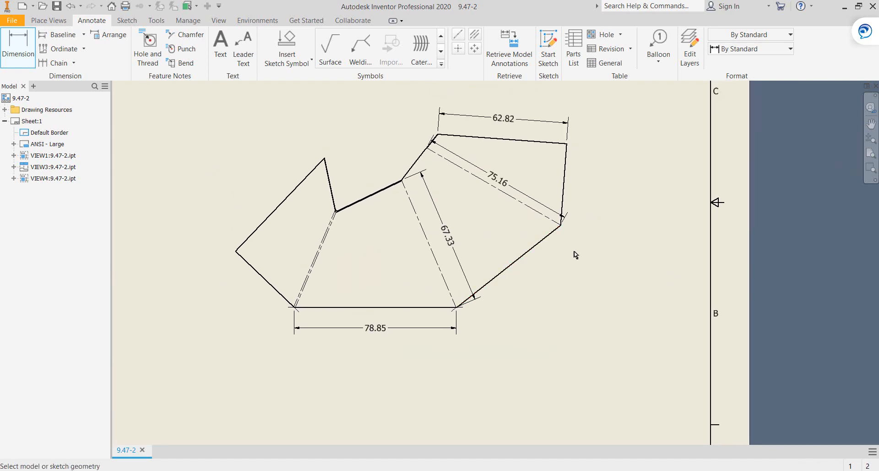
{"action": "scroll", "coordinate": [508, 300], "scroll_direction": "up", "scroll_amount": 3}
{"action": "scroll", "coordinate": [543, 276], "scroll_direction": "up", "scroll_amount": 2}
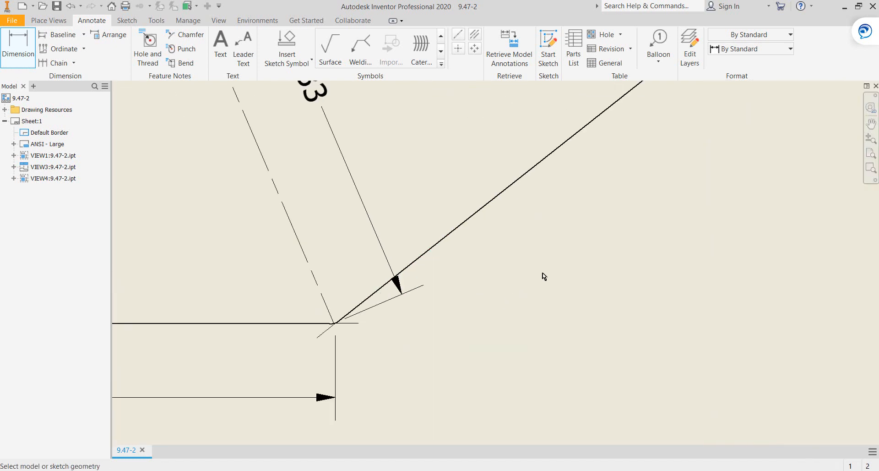
{"action": "middle_click_drag", "start_coordinate": [559, 262], "coordinate": [451, 351]}
{"action": "scroll", "coordinate": [455, 345], "scroll_direction": "down", "scroll_amount": 2}
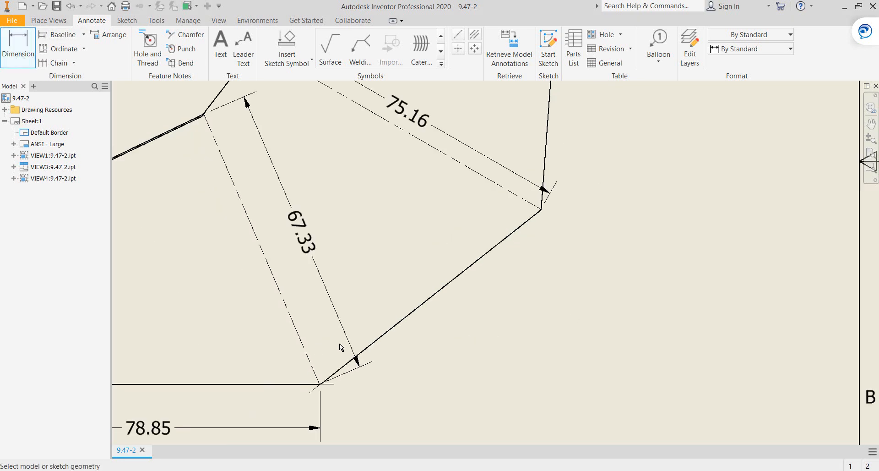
{"action": "left_click", "coordinate": [261, 384]}
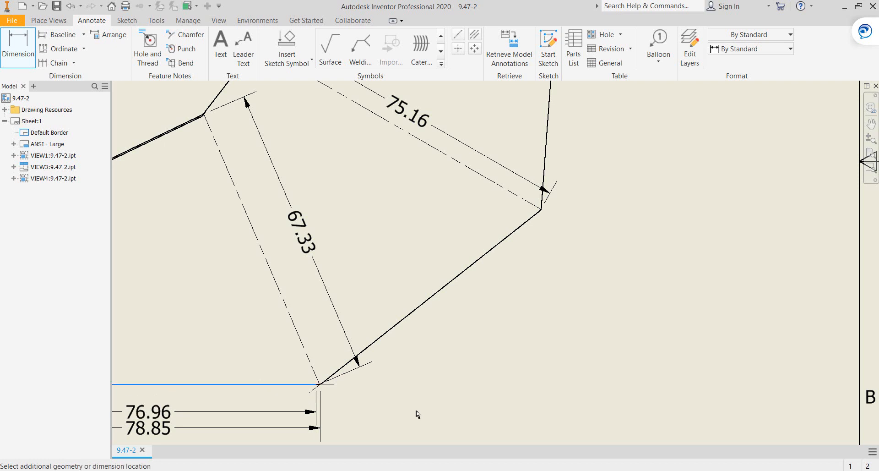
{"action": "right_click", "coordinate": [390, 390]}
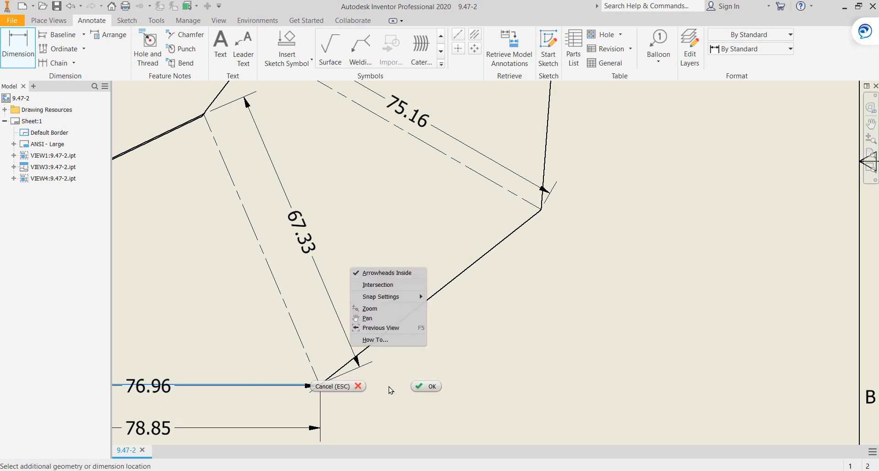
{"action": "left_click", "coordinate": [400, 286]}
{"action": "left_click", "coordinate": [388, 330]}
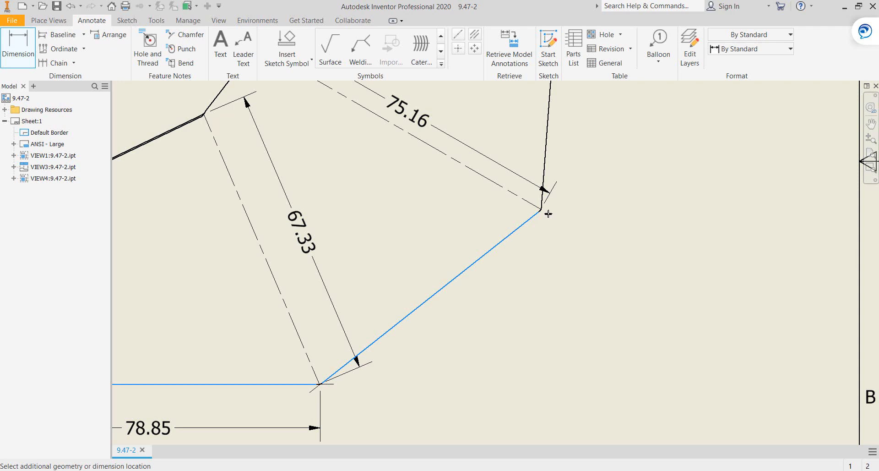
{"action": "left_click", "coordinate": [548, 162]}
{"action": "right_click", "coordinate": [584, 182]}
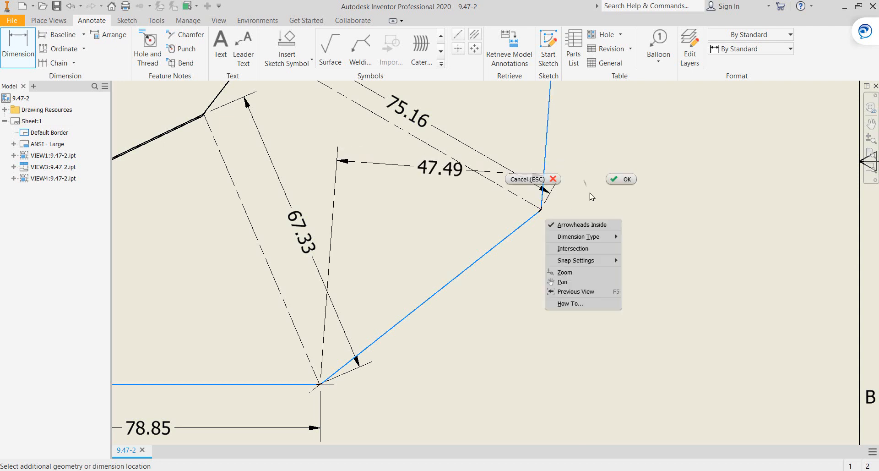
{"action": "left_click", "coordinate": [573, 248]}
{"action": "left_click", "coordinate": [522, 231]}
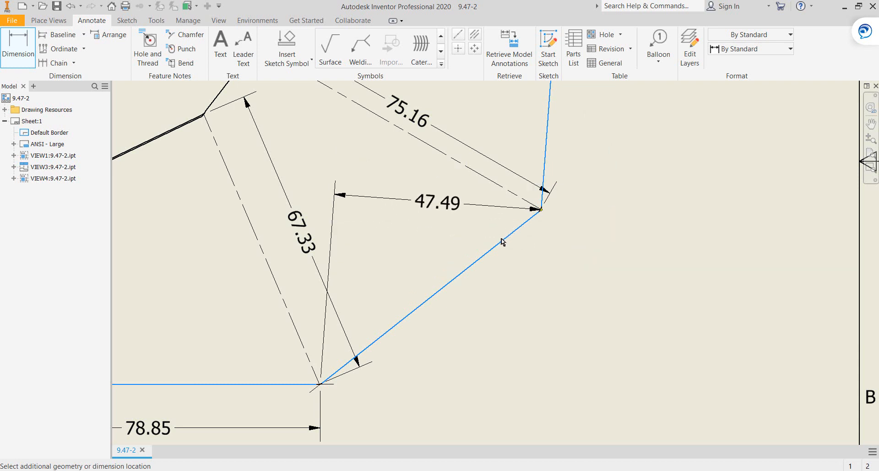
{"action": "left_click", "coordinate": [503, 242]}
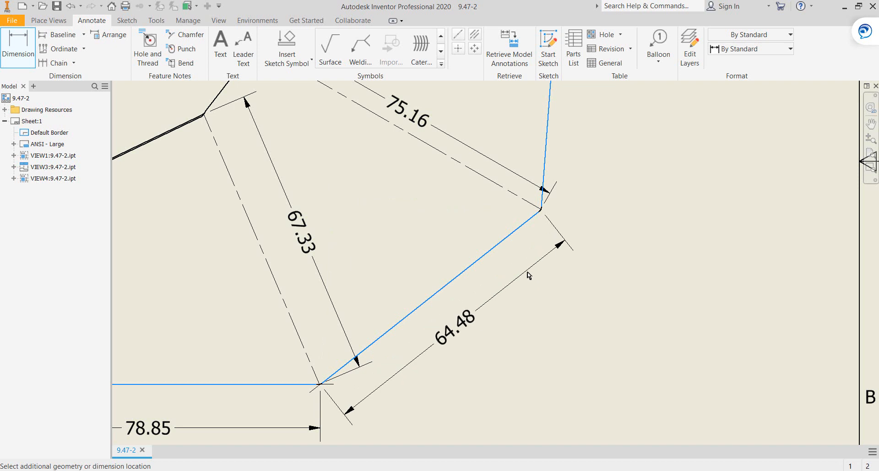
{"action": "left_click", "coordinate": [531, 277]}
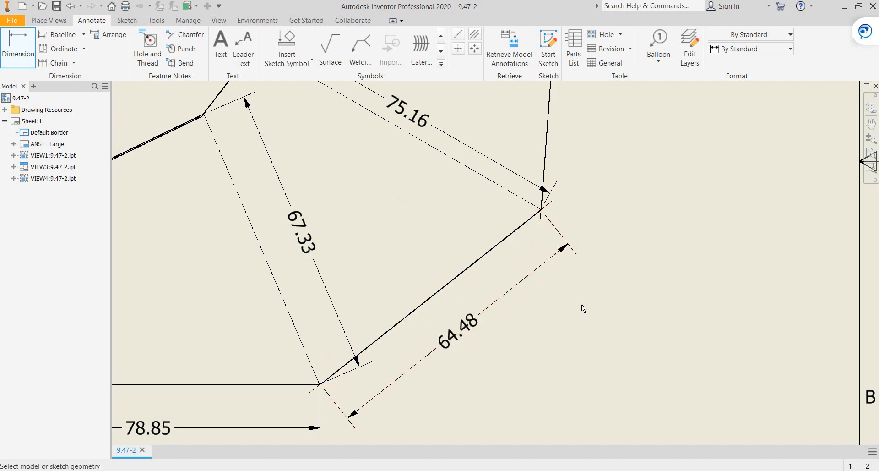
{"action": "key", "text": "Escape"}
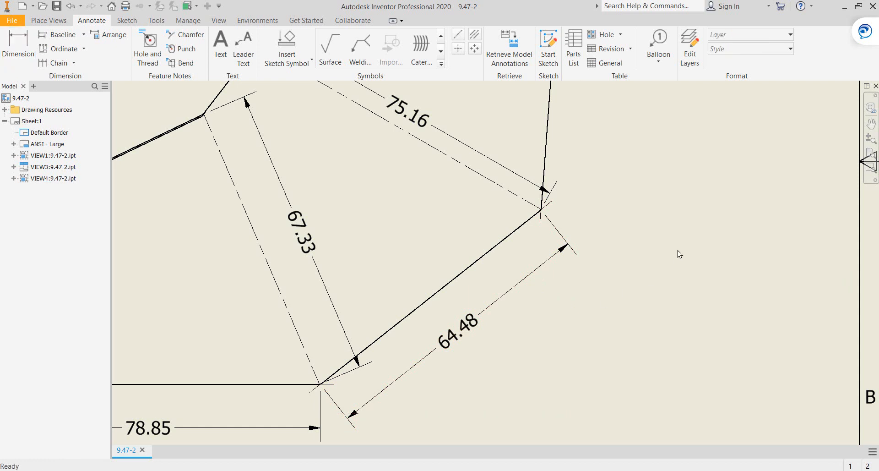
Step: Examine the flat pattern's undimensioned left panels and the double edge lines around its inner corner
{"action": "scroll", "coordinate": [680, 253], "scroll_direction": "down", "scroll_amount": 3}
{"action": "mouse_move", "coordinate": [686, 208]}
{"action": "middle_mouse_down"}
{"action": "mouse_move", "coordinate": [622, 330]}
{"action": "mouse_move", "coordinate": [620, 247]}
{"action": "middle_mouse_up"}
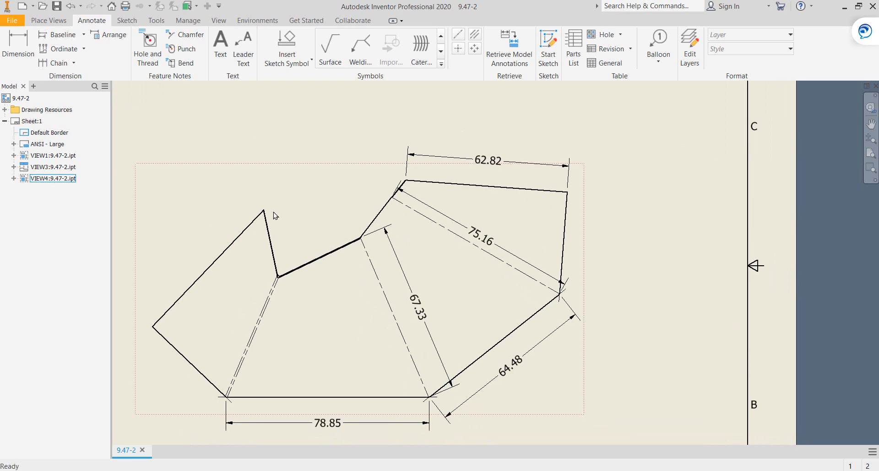
{"action": "scroll", "coordinate": [272, 214], "scroll_direction": "up", "scroll_amount": 5}
{"action": "middle_click_drag", "start_coordinate": [371, 375], "coordinate": [402, 247]}
{"action": "scroll", "coordinate": [379, 256], "scroll_direction": "up", "scroll_amount": 3}
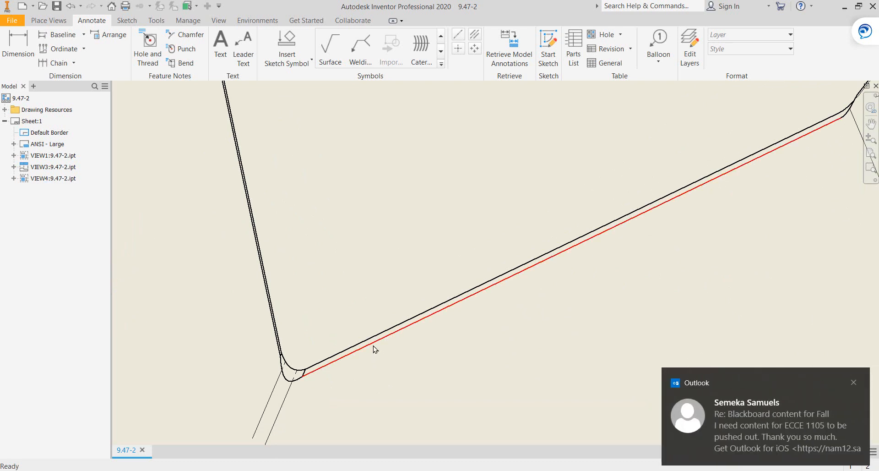
{"action": "left_click", "coordinate": [853, 383]}
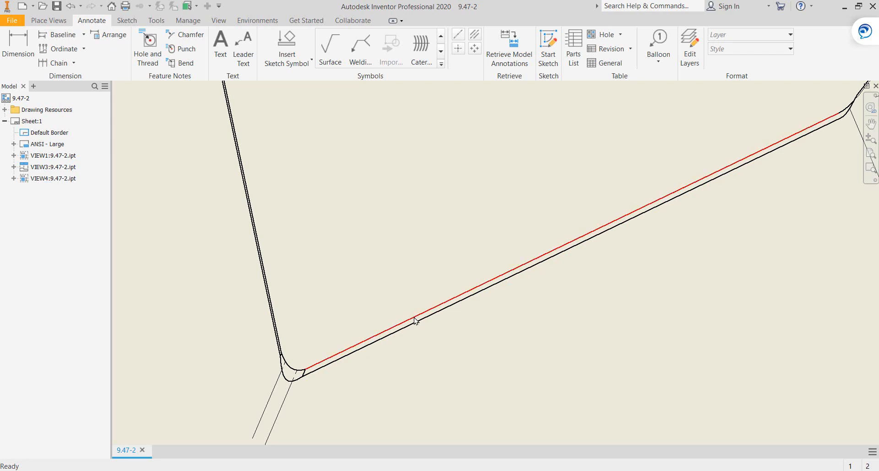
{"action": "scroll", "coordinate": [415, 320], "scroll_direction": "down", "scroll_amount": 5}
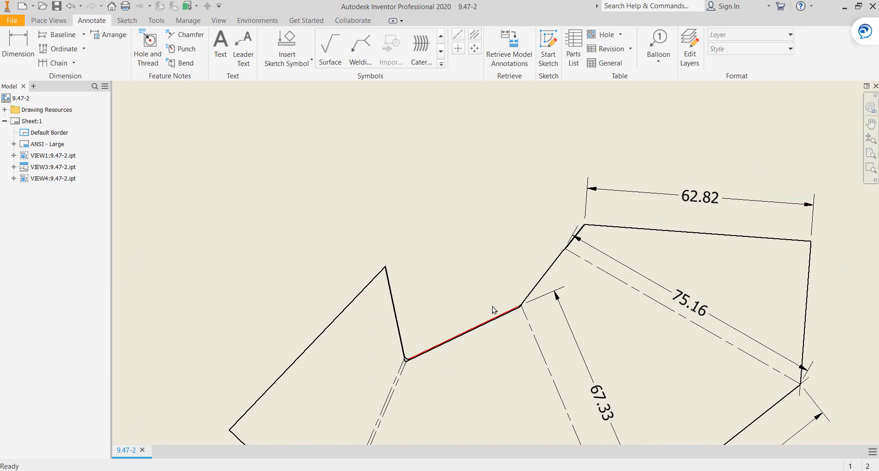
{"action": "scroll", "coordinate": [459, 316], "scroll_direction": "down", "scroll_amount": 5}
{"action": "scroll", "coordinate": [604, 309], "scroll_direction": "down", "scroll_amount": 3}
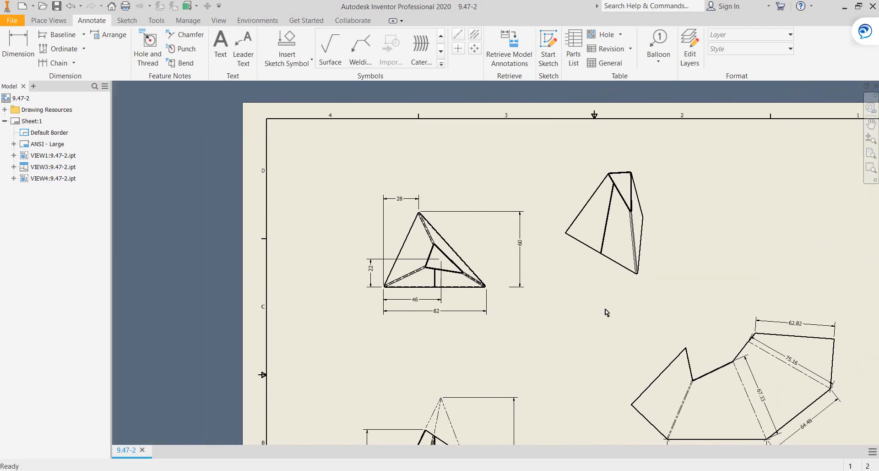
Step: Start a sketch attached to the dimensioned top view
{"action": "scroll", "coordinate": [443, 274], "scroll_direction": "up", "scroll_amount": 10}
{"action": "scroll", "coordinate": [443, 273], "scroll_direction": "down", "scroll_amount": 2}
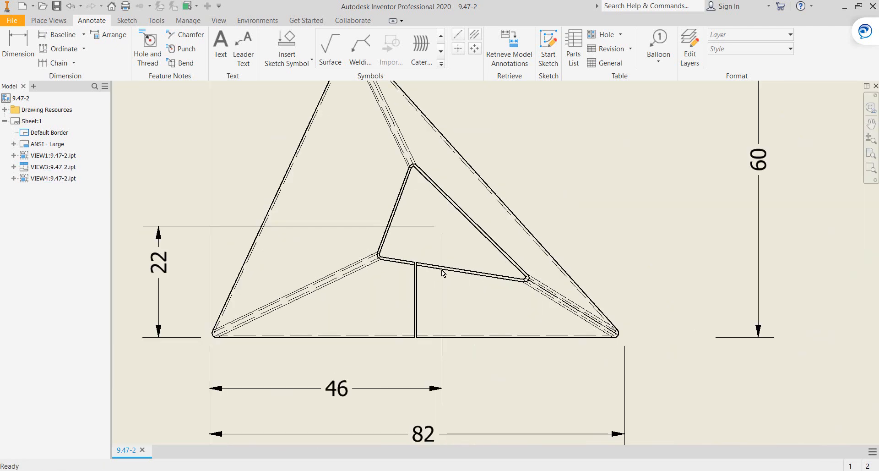
{"action": "scroll", "coordinate": [452, 241], "scroll_direction": "down", "scroll_amount": 2}
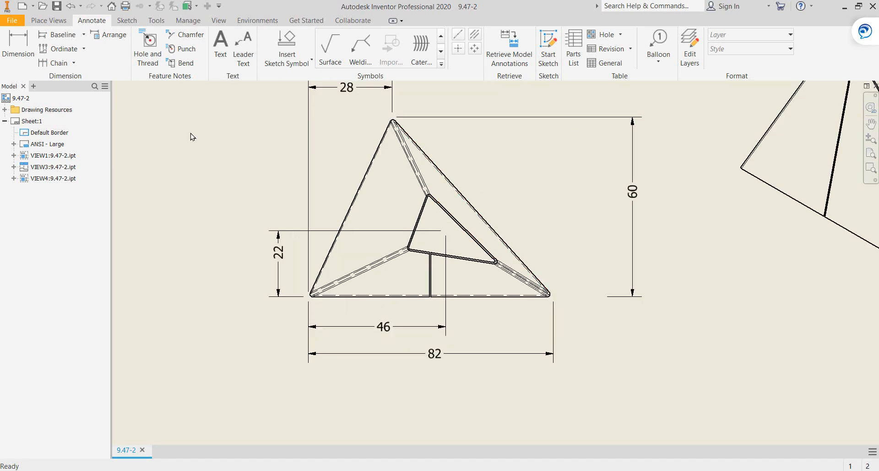
{"action": "left_click", "coordinate": [124, 22]}
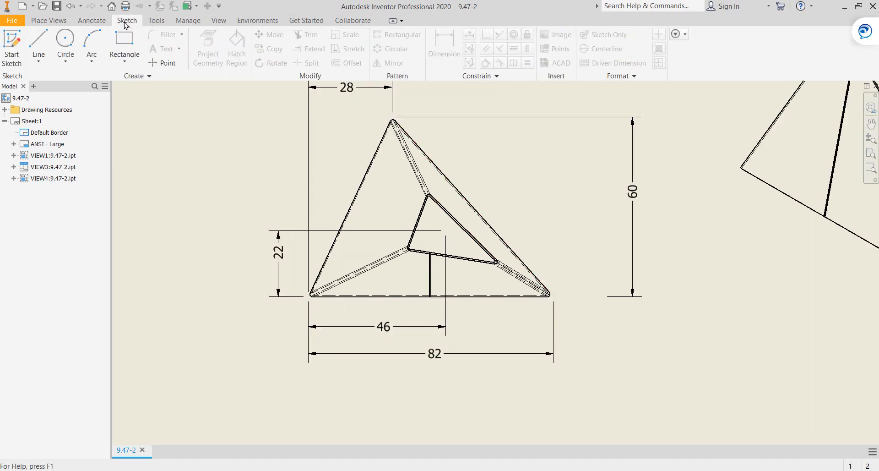
{"action": "left_click", "coordinate": [7, 47]}
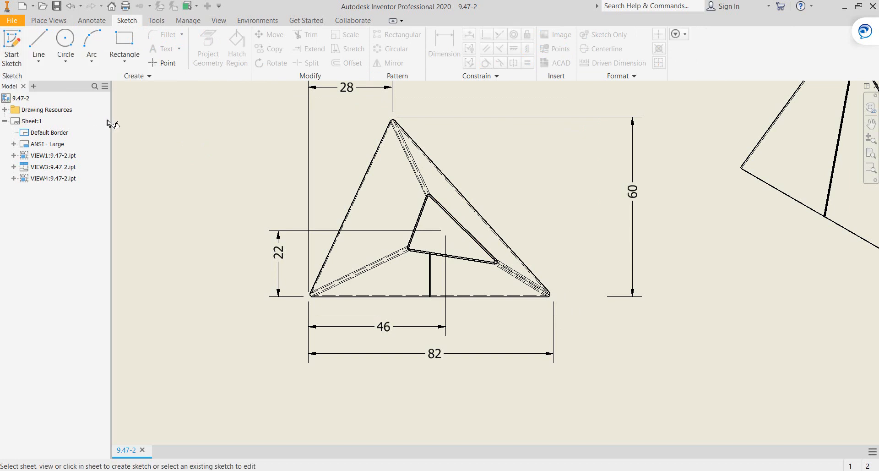
{"action": "left_click", "coordinate": [291, 183]}
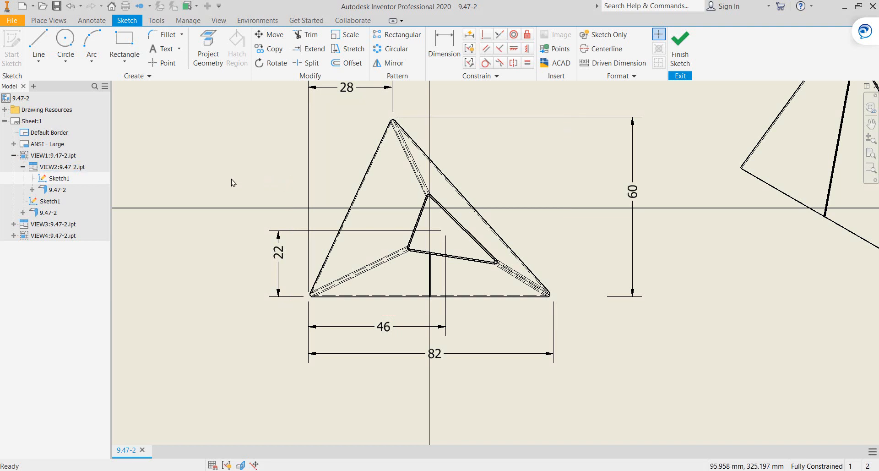
Step: Inspect the top view's folded model tree, checking the contents of Work Plane1, Work Plane2, Work Plane3 and Lofted Flange1
{"action": "left_click", "coordinate": [32, 190]}
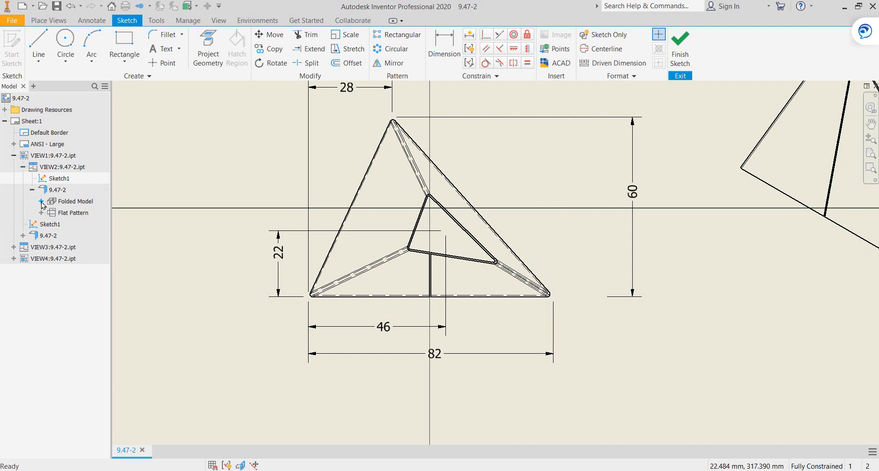
{"action": "left_click", "coordinate": [41, 202]}
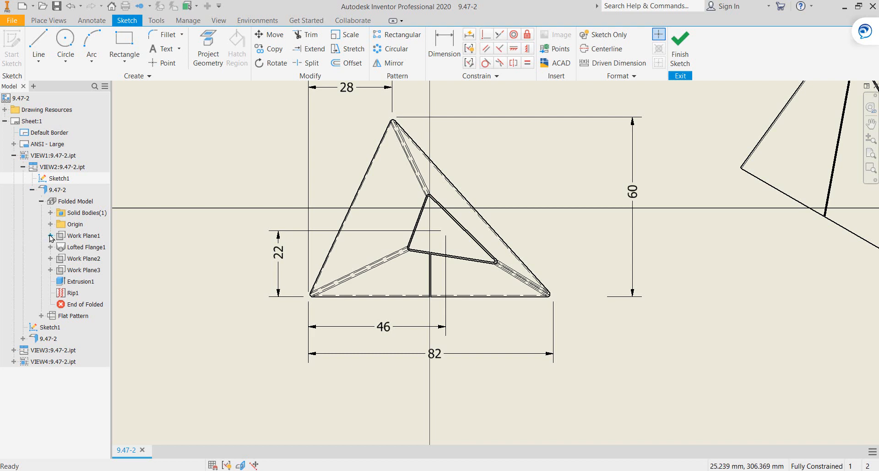
{"action": "left_click", "coordinate": [50, 269]}
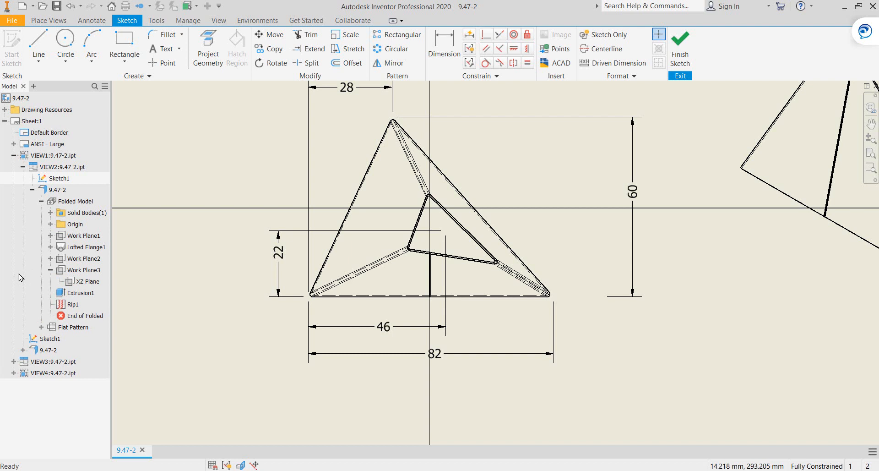
{"action": "left_click", "coordinate": [50, 258]}
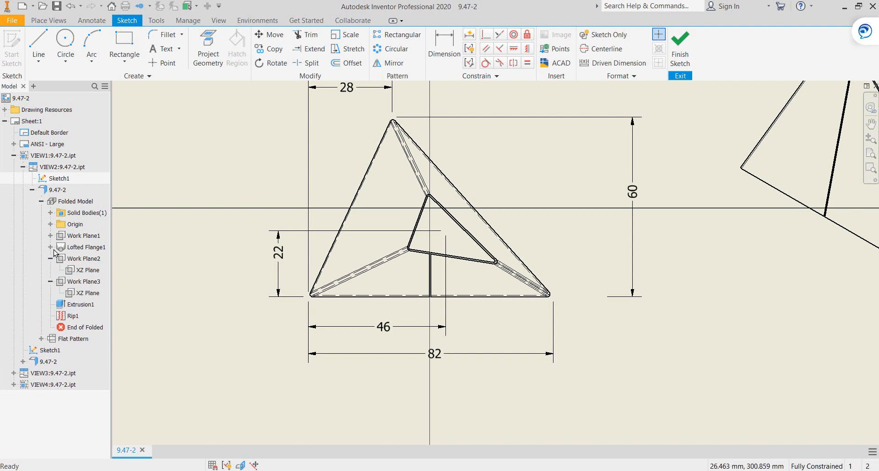
{"action": "left_click", "coordinate": [51, 246]}
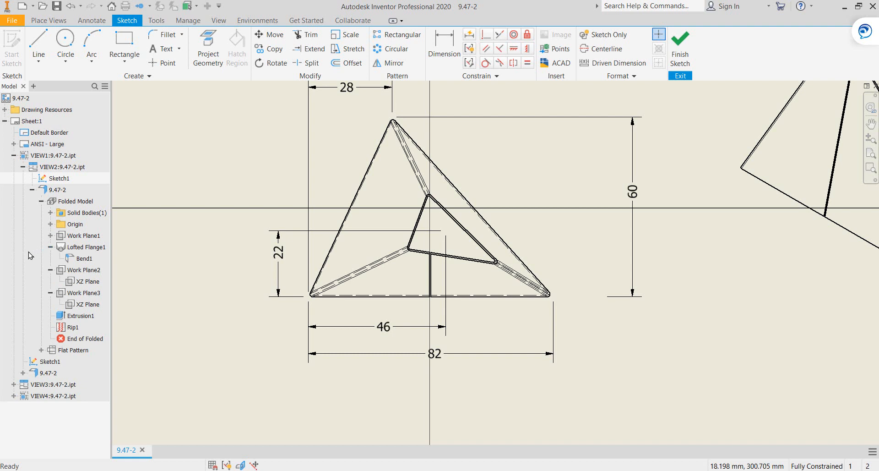
{"action": "left_click", "coordinate": [50, 236]}
{"action": "left_click", "coordinate": [50, 236]}
{"action": "left_click", "coordinate": [51, 247]}
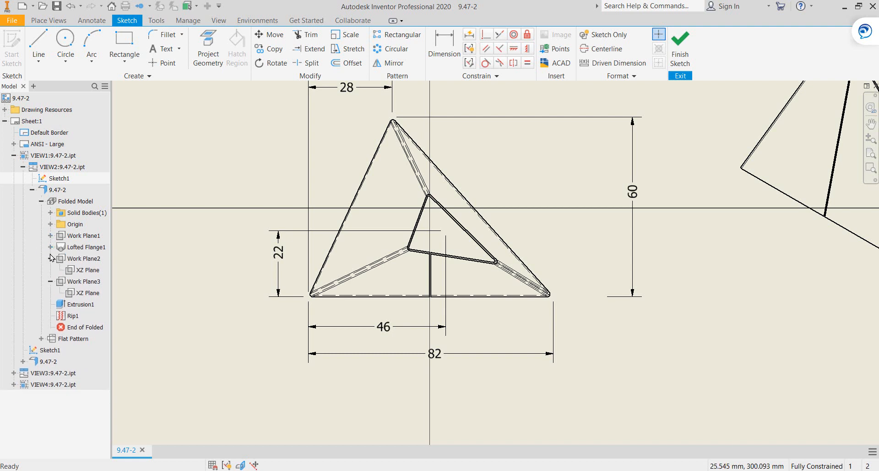
{"action": "left_click", "coordinate": [51, 258]}
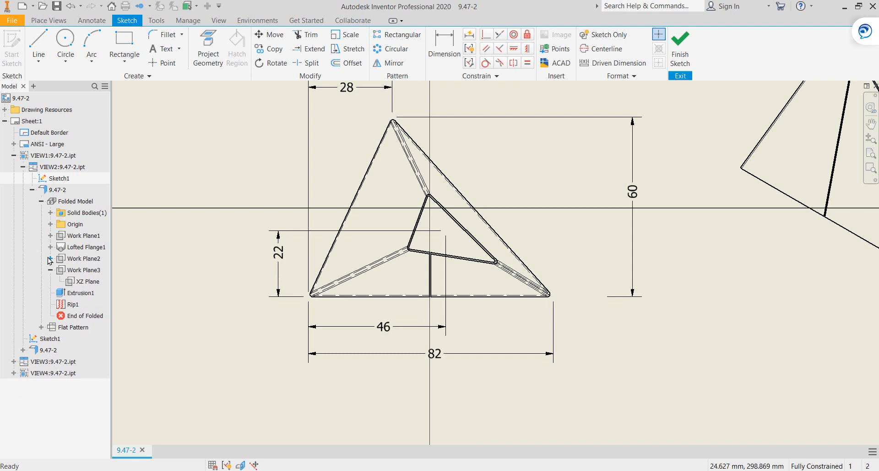
{"action": "left_click", "coordinate": [83, 280]}
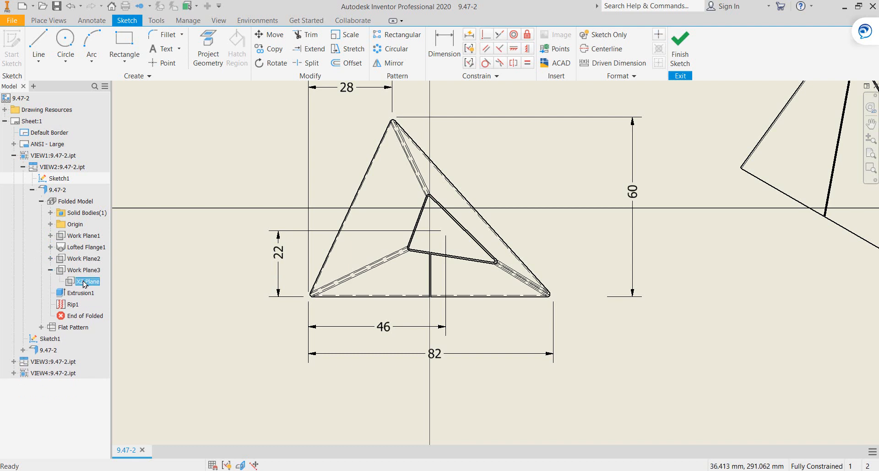
{"action": "right_click", "coordinate": [82, 280]}
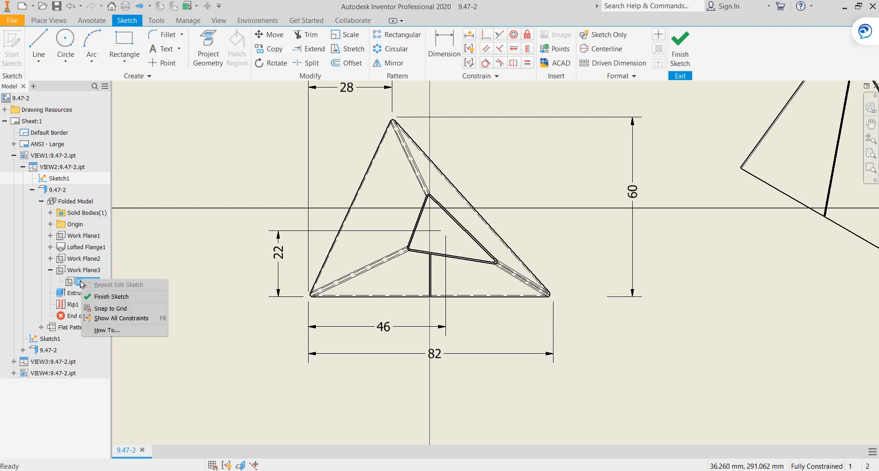
{"action": "left_click", "coordinate": [51, 291]}
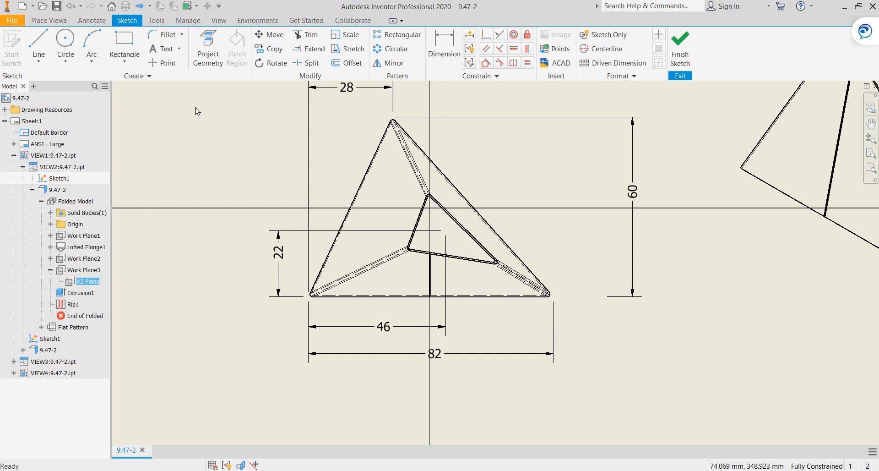
Step: Leave the sketch to inspect Solid Bodies(1) and Lofted Flange1 in the folded model, and undo leaving the sketch
{"action": "left_click", "coordinate": [682, 46]}
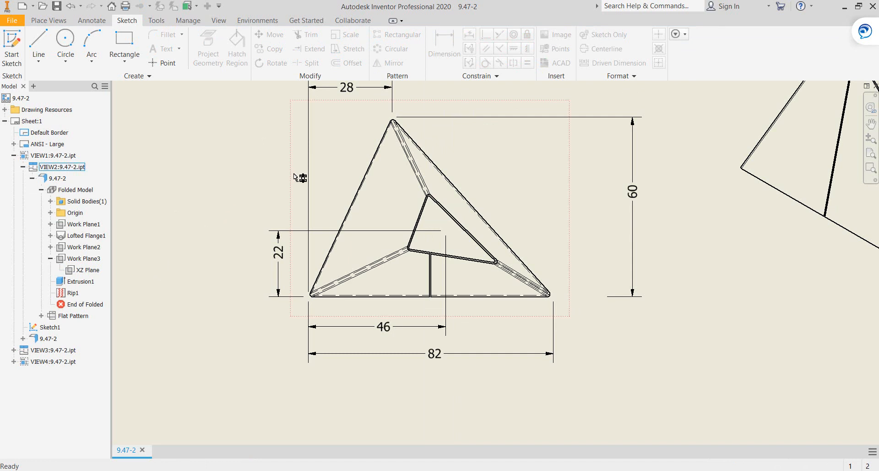
{"action": "left_click", "coordinate": [50, 202]}
{"action": "left_click", "coordinate": [60, 212]}
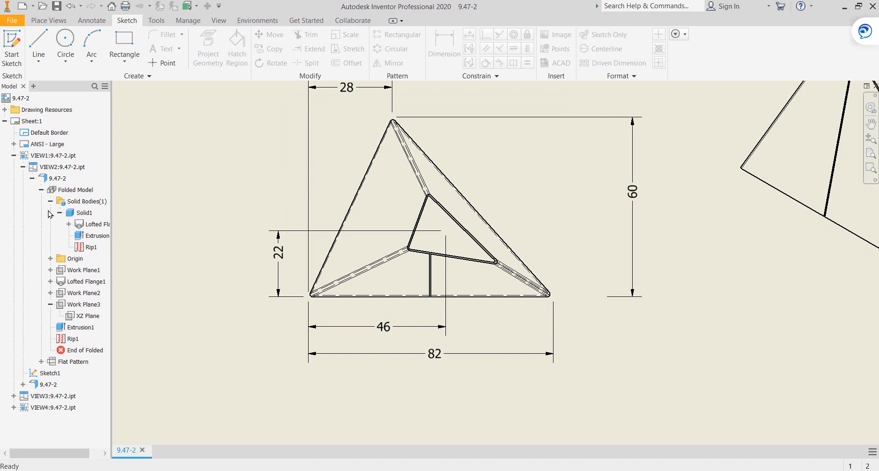
{"action": "left_click", "coordinate": [69, 224]}
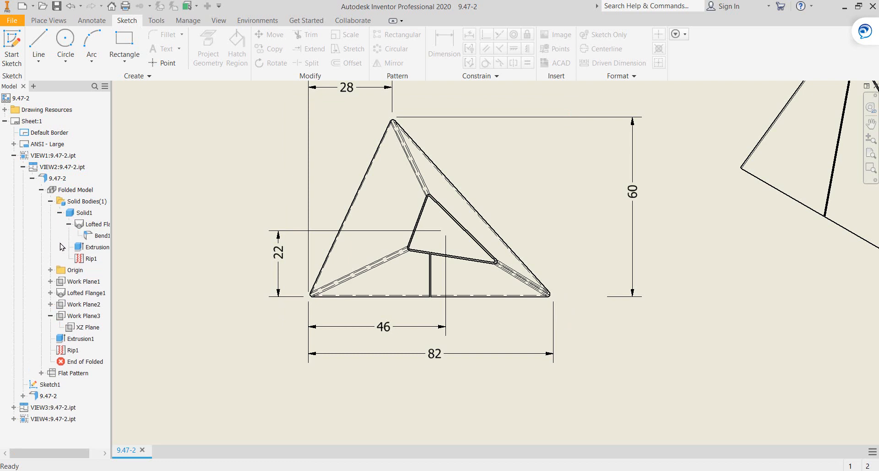
{"action": "left_click", "coordinate": [50, 202]}
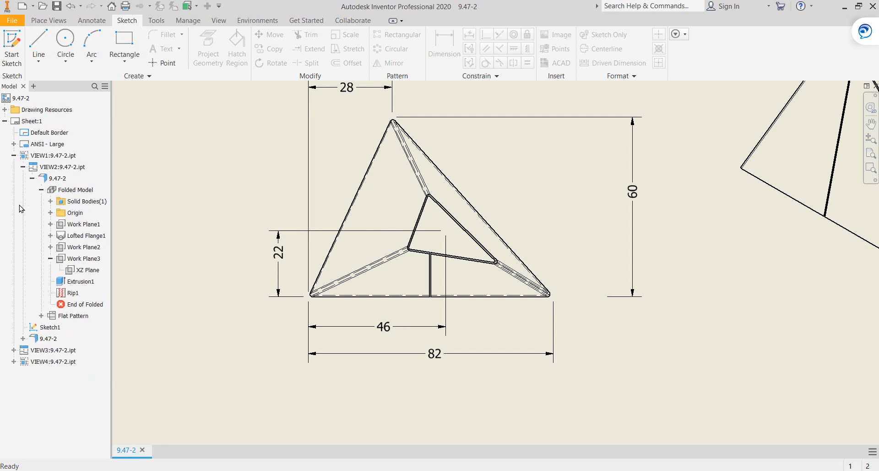
{"action": "left_click", "coordinate": [51, 236]}
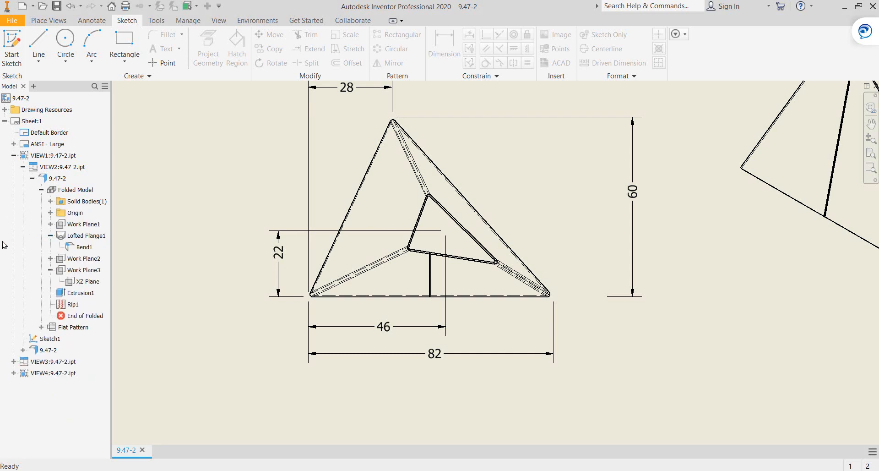
{"action": "left_click", "coordinate": [65, 247]}
{"action": "left_click", "coordinate": [141, 196]}
{"action": "left_click", "coordinate": [70, 8]}
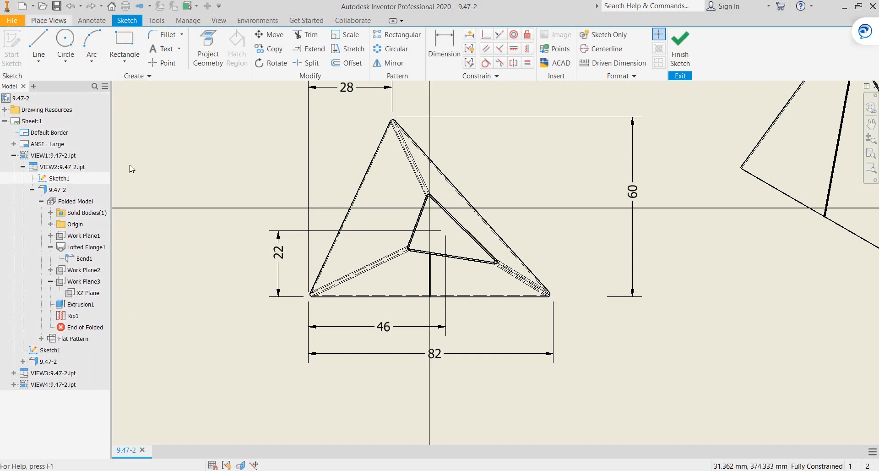
{"action": "middle_click_drag", "start_coordinate": [518, 165], "coordinate": [489, 197]}
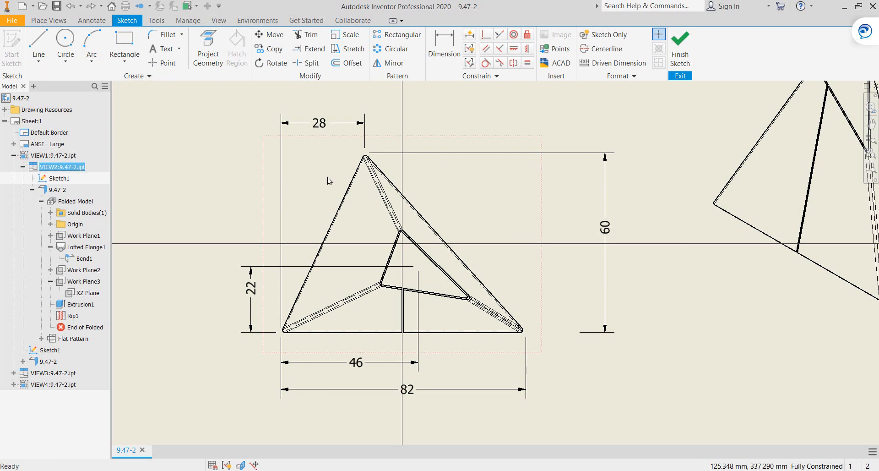
{"action": "left_click", "coordinate": [41, 42]}
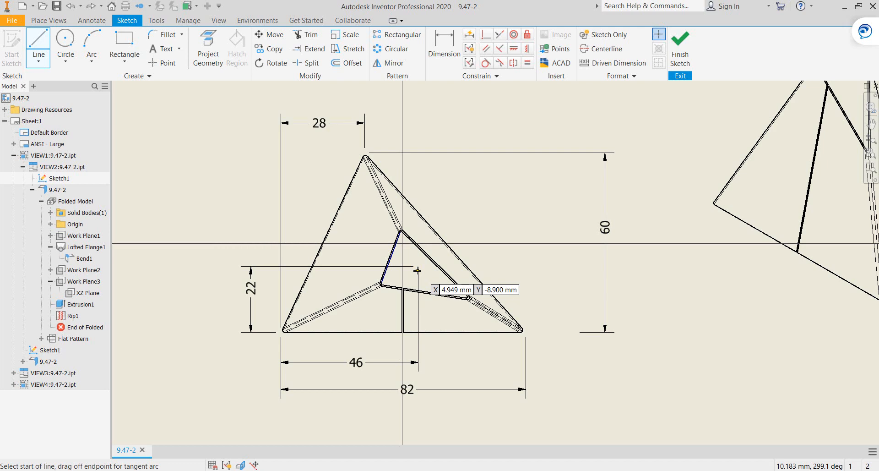
{"action": "scroll", "coordinate": [417, 271], "scroll_direction": "up", "scroll_amount": 2}
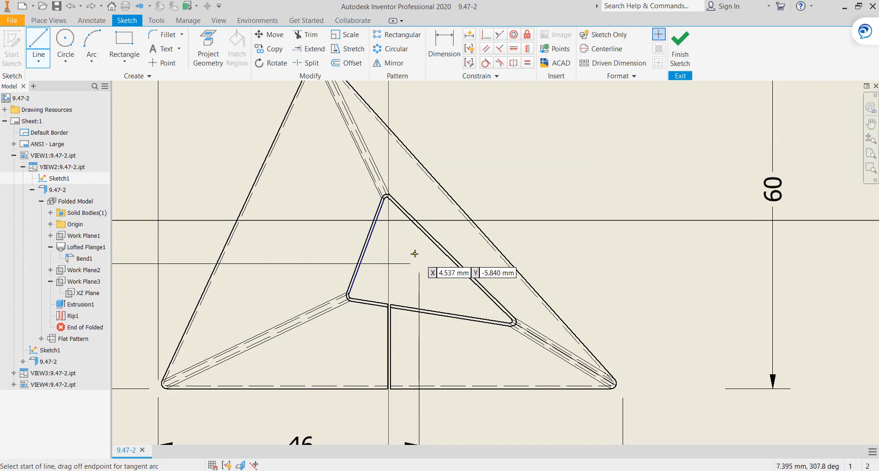
{"action": "scroll", "coordinate": [414, 253], "scroll_direction": "up", "scroll_amount": 2}
{"action": "middle_click_drag", "start_coordinate": [374, 206], "coordinate": [401, 335]}
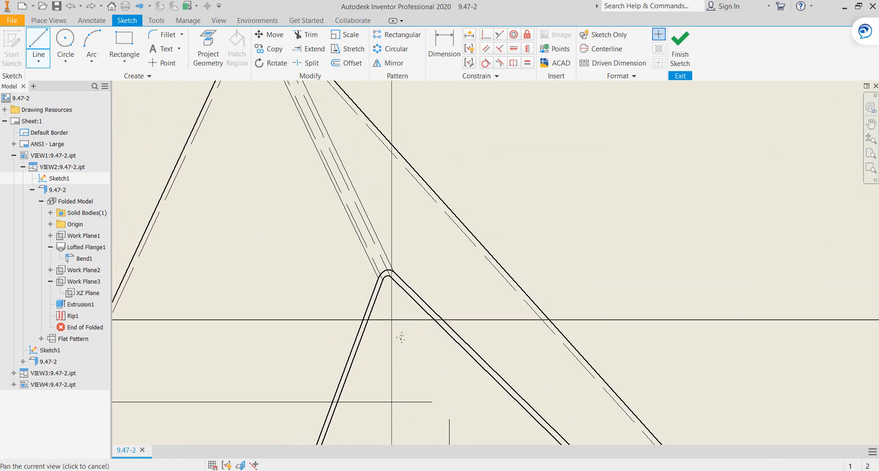
{"action": "scroll", "coordinate": [402, 334], "scroll_direction": "down", "scroll_amount": 2}
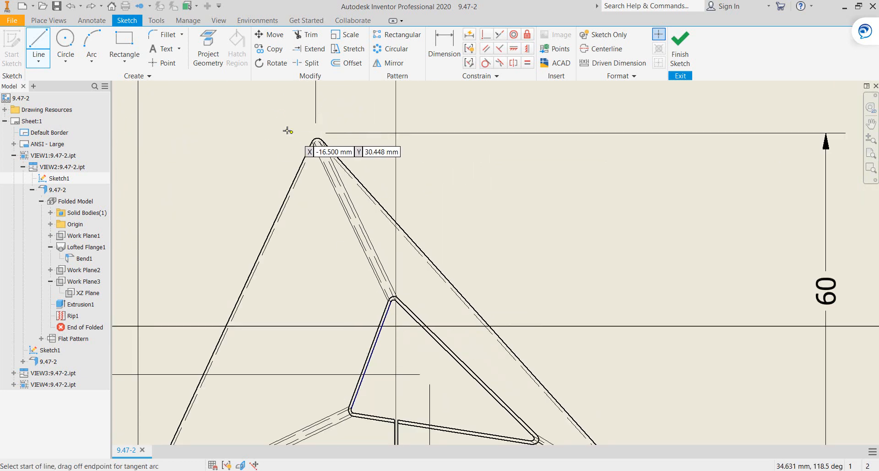
Step: Project the leftmost line of the upper bend, between the outer triangle's apex and the inner triangle's upper corner, into the sketch
{"action": "left_click", "coordinate": [211, 44]}
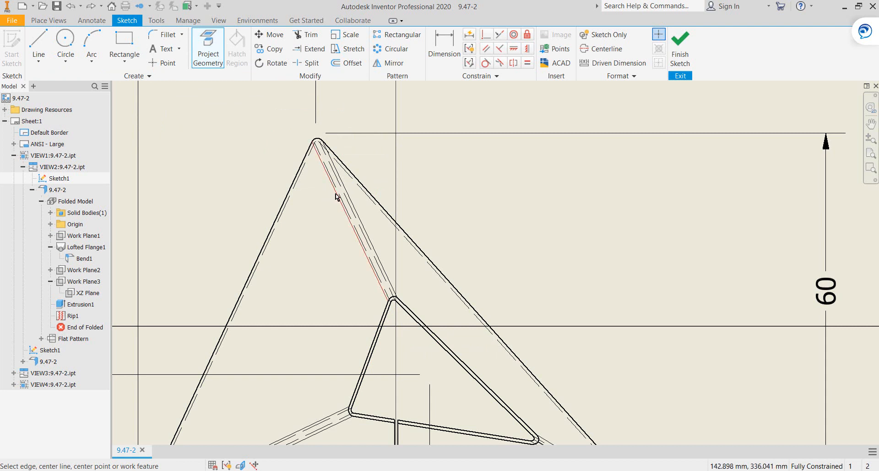
{"action": "left_click", "coordinate": [336, 196]}
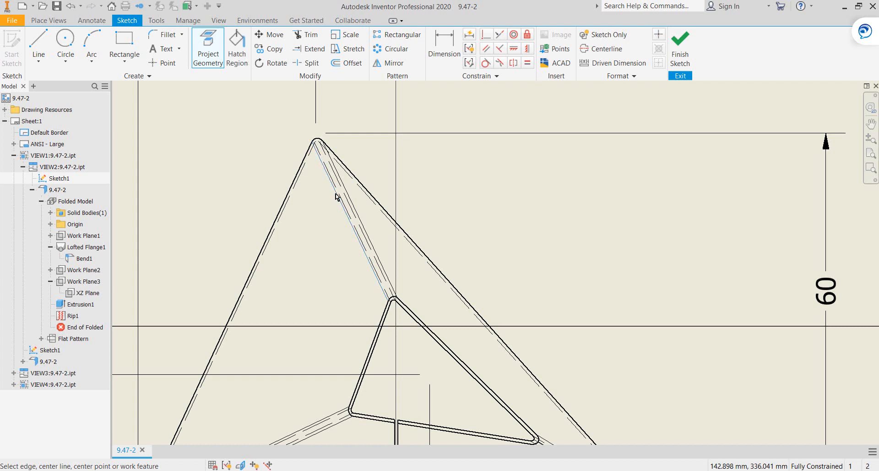
{"action": "scroll", "coordinate": [335, 201], "scroll_direction": "down", "scroll_amount": 2}
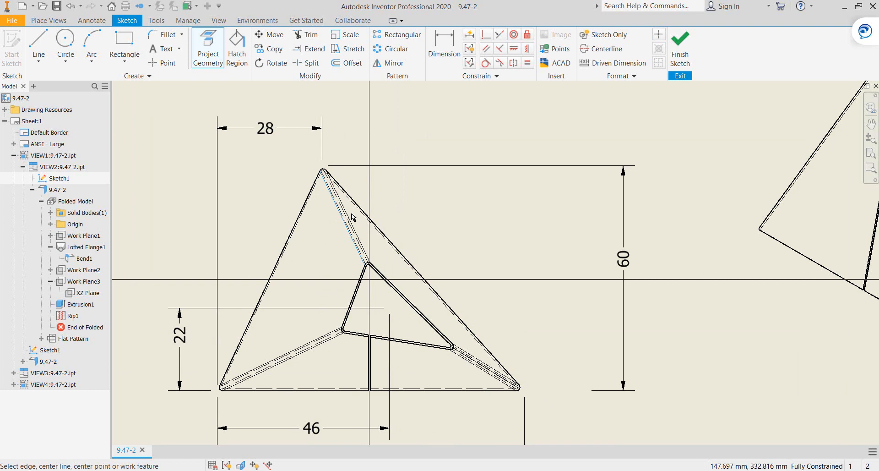
{"action": "scroll", "coordinate": [352, 217], "scroll_direction": "up", "scroll_amount": 2}
{"action": "middle_click_drag", "start_coordinate": [345, 210], "coordinate": [367, 292]}
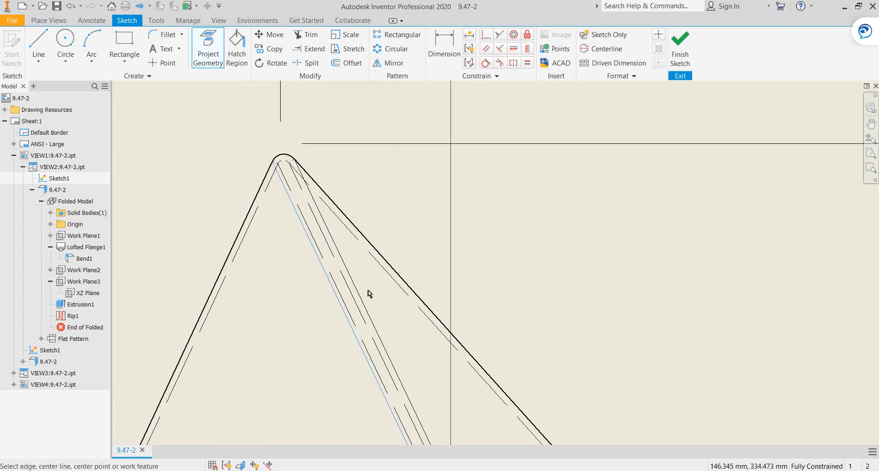
Step: Project the rounded apex arc and the upper bend's rightmost line, and draw a free slanted line from beside that bend into the inner triangle
{"action": "left_click", "coordinate": [289, 159]}
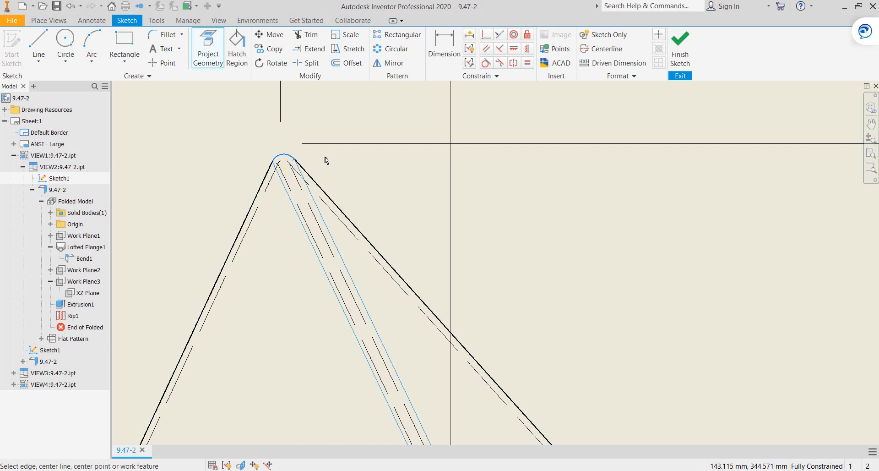
{"action": "scroll", "coordinate": [326, 159], "scroll_direction": "down", "scroll_amount": 3}
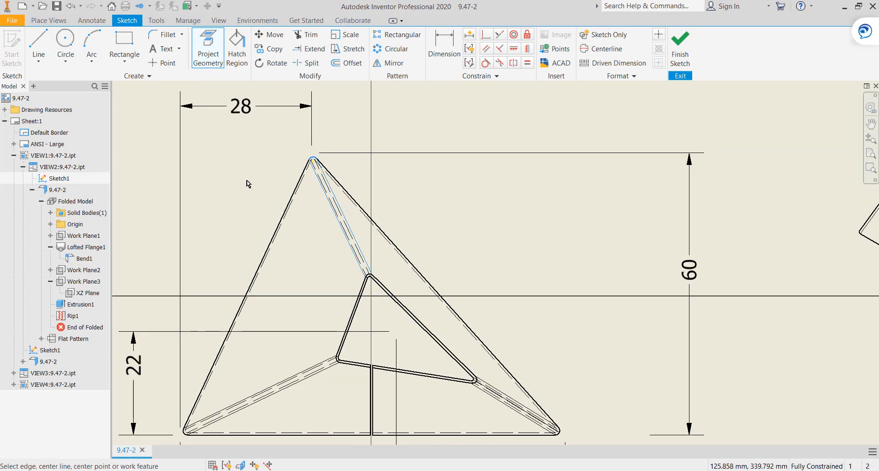
{"action": "left_click", "coordinate": [38, 45]}
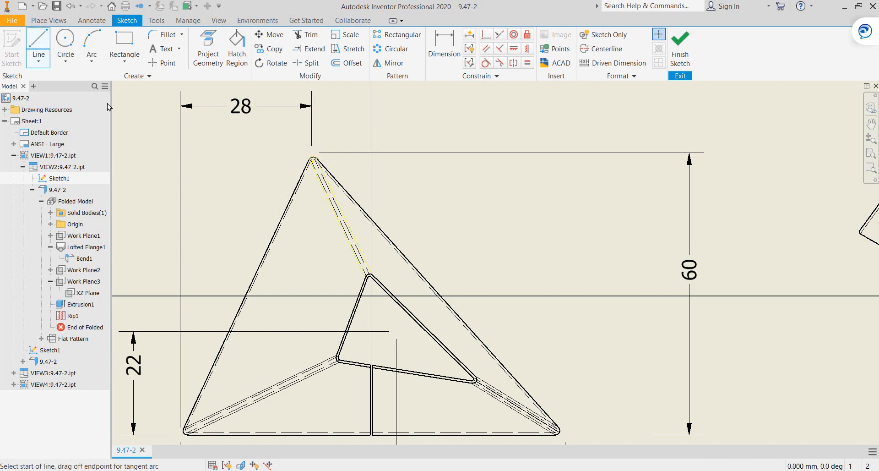
{"action": "left_click", "coordinate": [302, 203]}
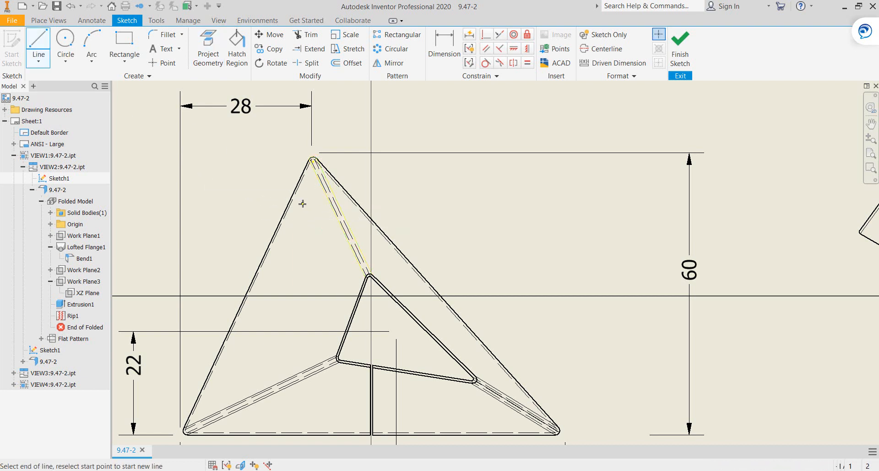
{"action": "left_click", "coordinate": [420, 366]}
{"action": "right_click", "coordinate": [421, 366]}
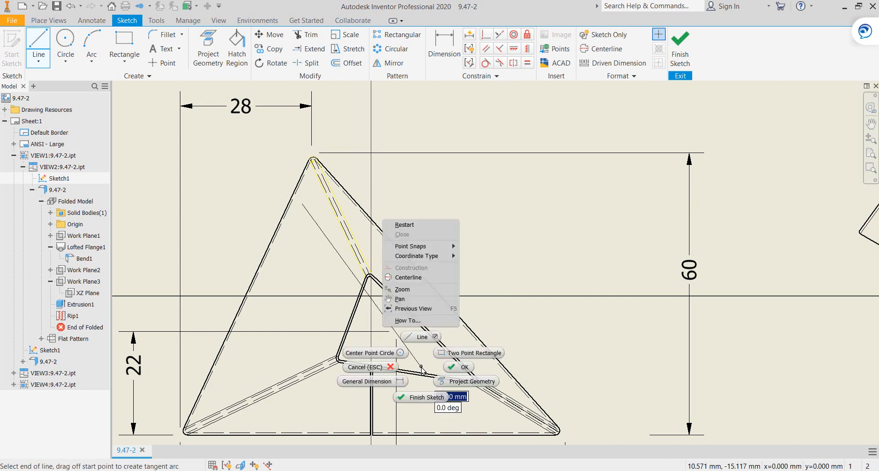
{"action": "left_click", "coordinate": [458, 370]}
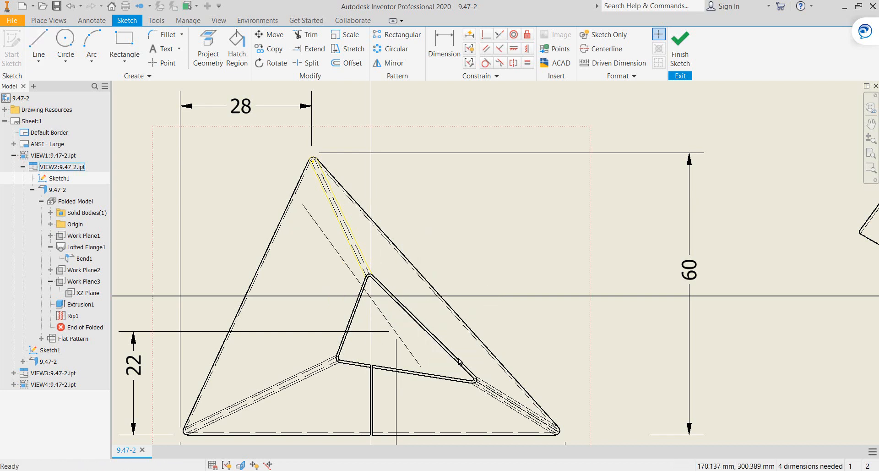
Step: Make the sketched line parallel to the upper bend's projected left line and move it between the two projected bend lines
{"action": "left_click", "coordinate": [485, 49]}
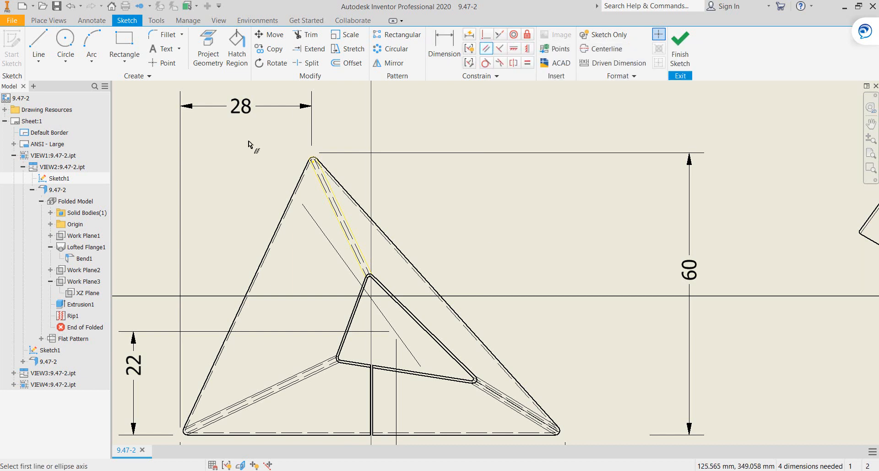
{"action": "left_click", "coordinate": [330, 209]}
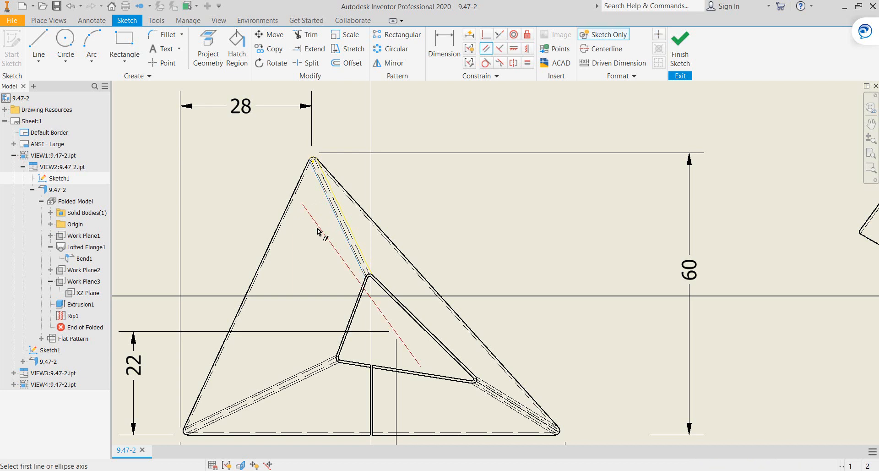
{"action": "scroll", "coordinate": [323, 162], "scroll_direction": "down", "scroll_amount": 5}
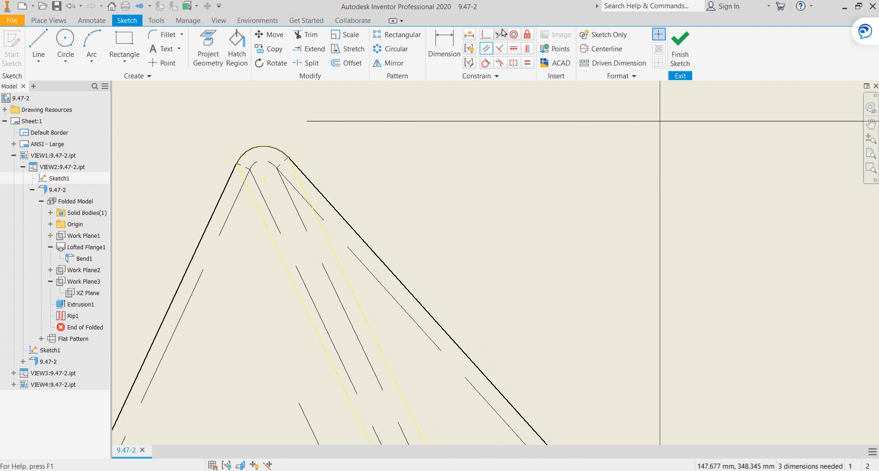
{"action": "left_click", "coordinate": [484, 35]}
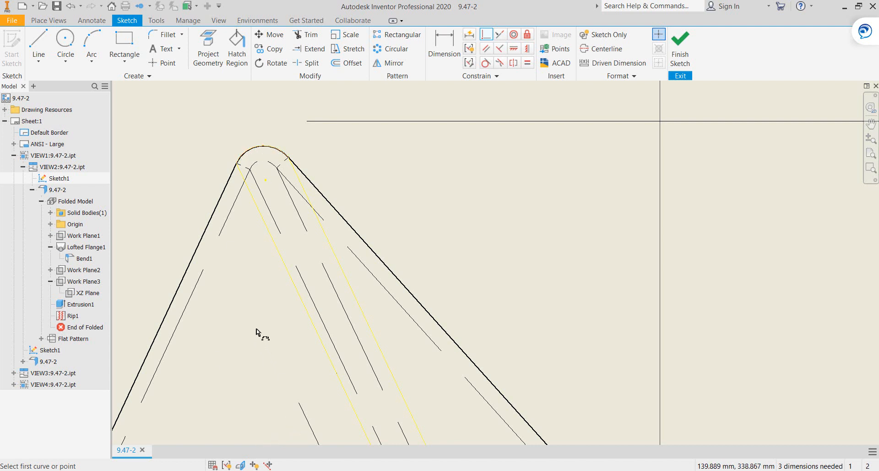
{"action": "key", "text": "Escape"}
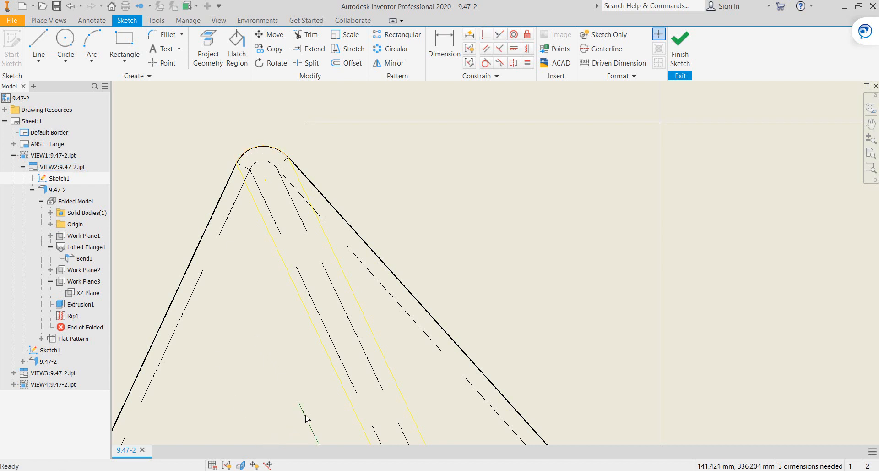
{"action": "mouse_move", "coordinate": [306, 418]}
{"action": "left_mouse_down"}
{"action": "mouse_move", "coordinate": [295, 298]}
{"action": "mouse_move", "coordinate": [304, 269]}
{"action": "mouse_move", "coordinate": [274, 202]}
{"action": "left_mouse_up"}
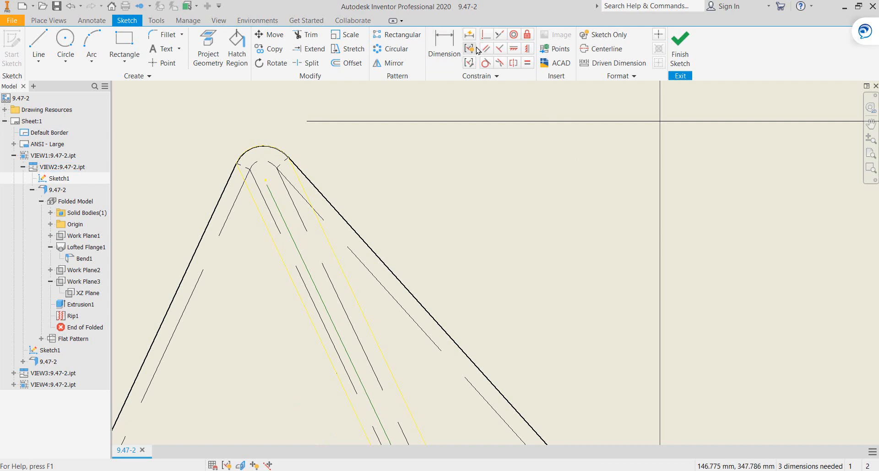
Step: Try to attach the sketched line to the apex arc's centre point, check it at the bend's lower end, and undo the constraint
{"action": "left_click", "coordinate": [266, 181]}
{"action": "left_click", "coordinate": [334, 201]}
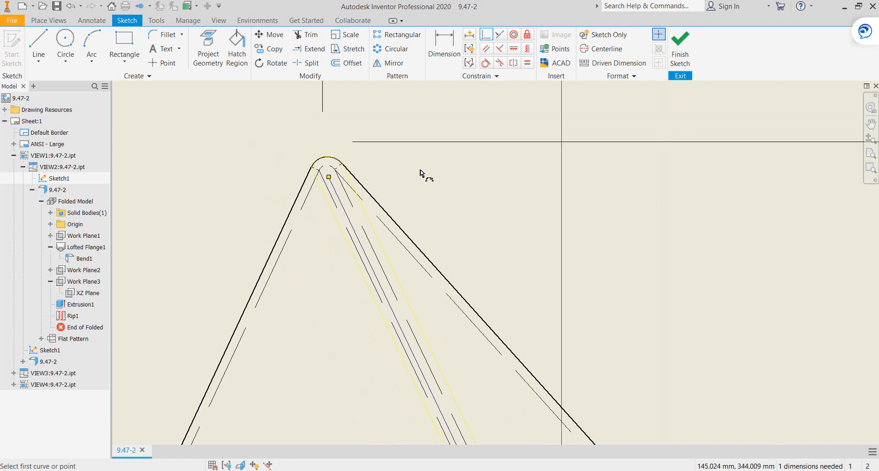
{"action": "key", "text": "Escape"}
{"action": "scroll", "coordinate": [425, 188], "scroll_direction": "up", "scroll_amount": 3}
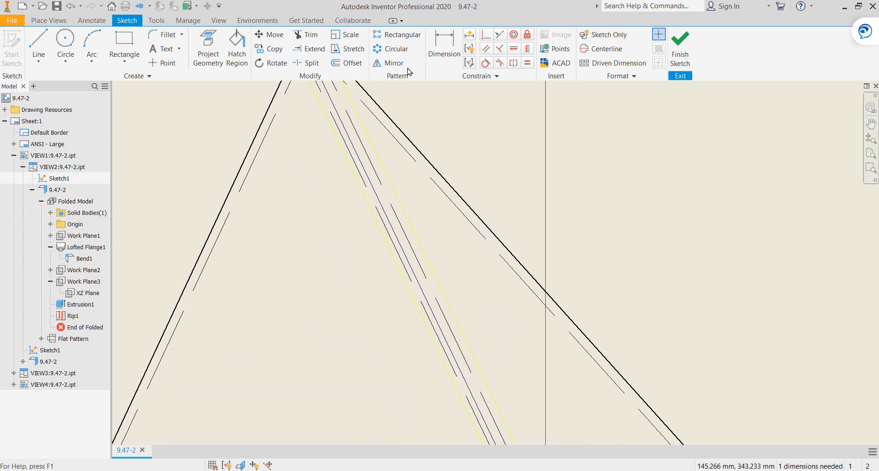
{"action": "scroll", "coordinate": [469, 268], "scroll_direction": "down", "scroll_amount": 5}
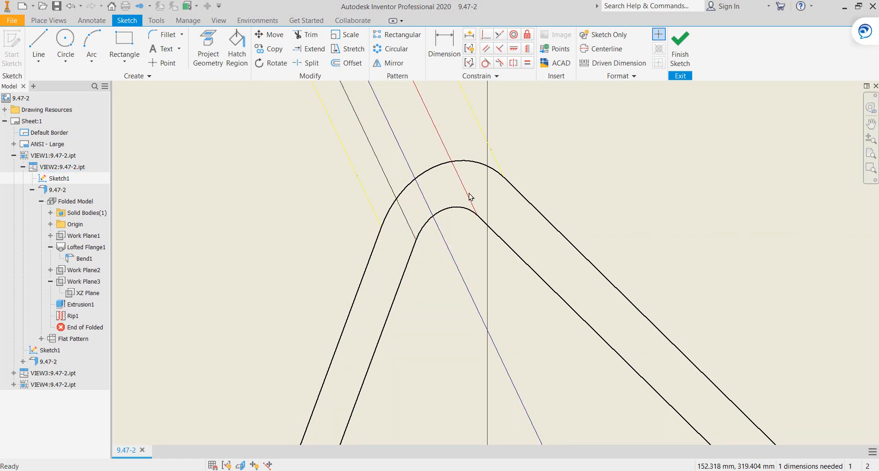
{"action": "scroll", "coordinate": [471, 197], "scroll_direction": "up", "scroll_amount": 3}
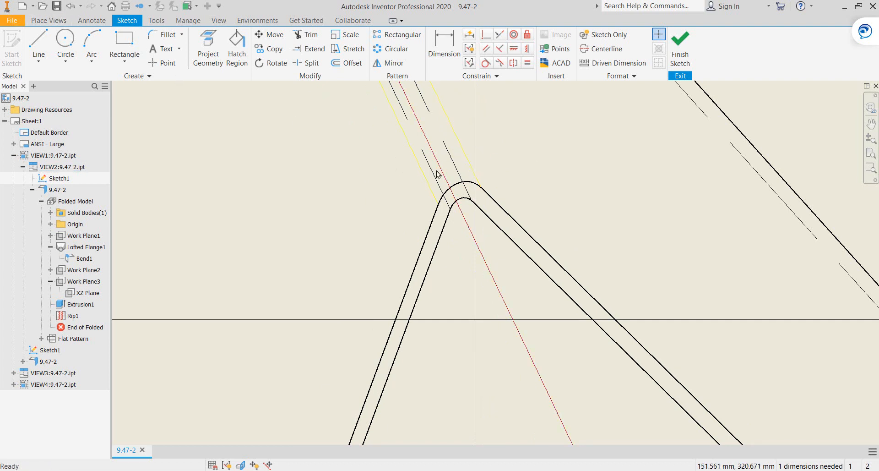
{"action": "left_click", "coordinate": [71, 7]}
Step: Dimension the distance between the upper bend's projected right line and the sketched middle line, keeping the drawn spacing
{"action": "scroll", "coordinate": [281, 193], "scroll_direction": "up", "scroll_amount": 3}
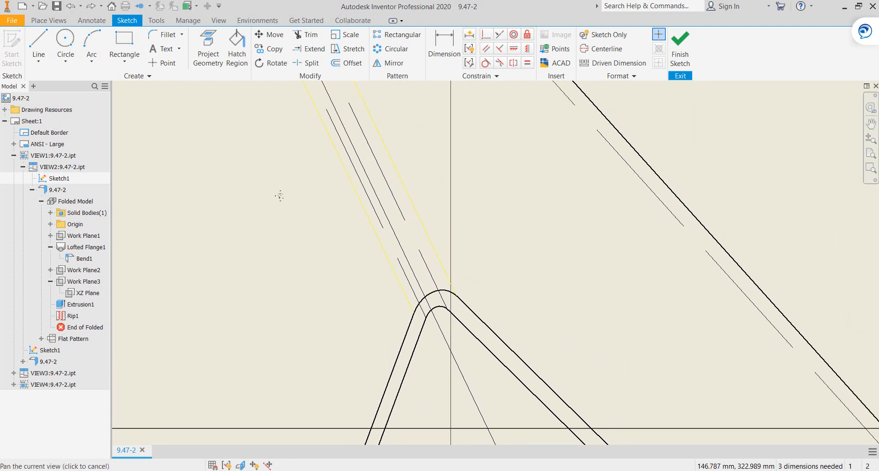
{"action": "scroll", "coordinate": [402, 226], "scroll_direction": "down", "scroll_amount": 4}
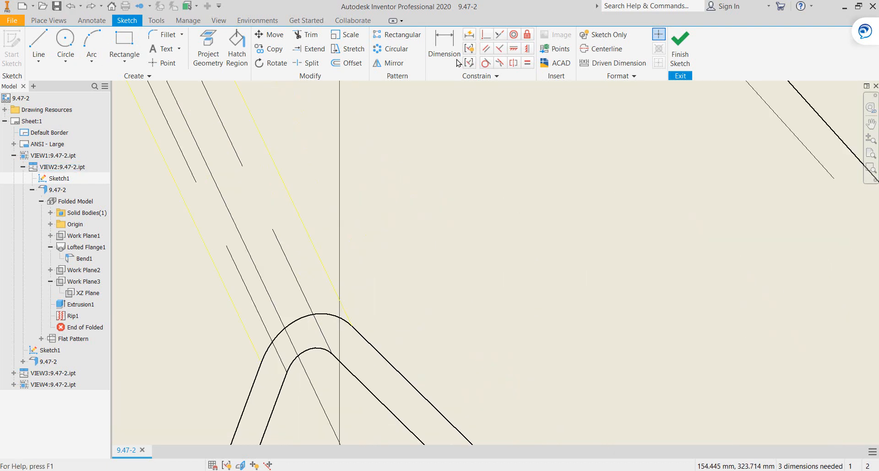
{"action": "left_click", "coordinate": [447, 45]}
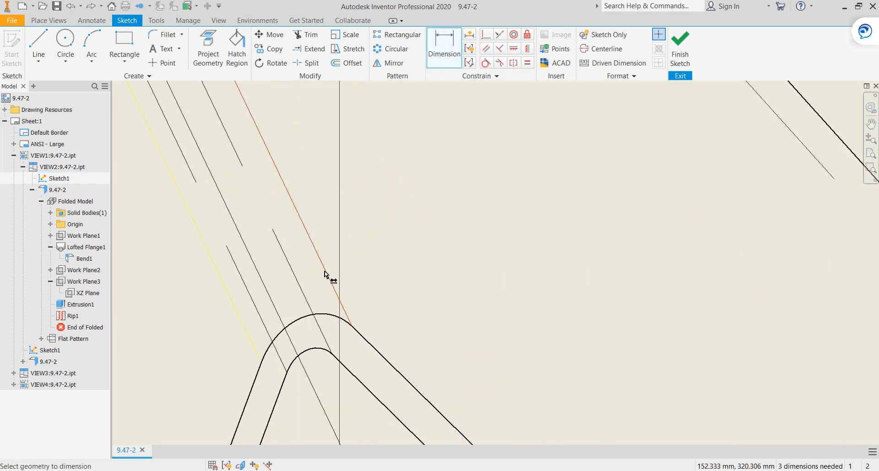
{"action": "left_click", "coordinate": [315, 256]}
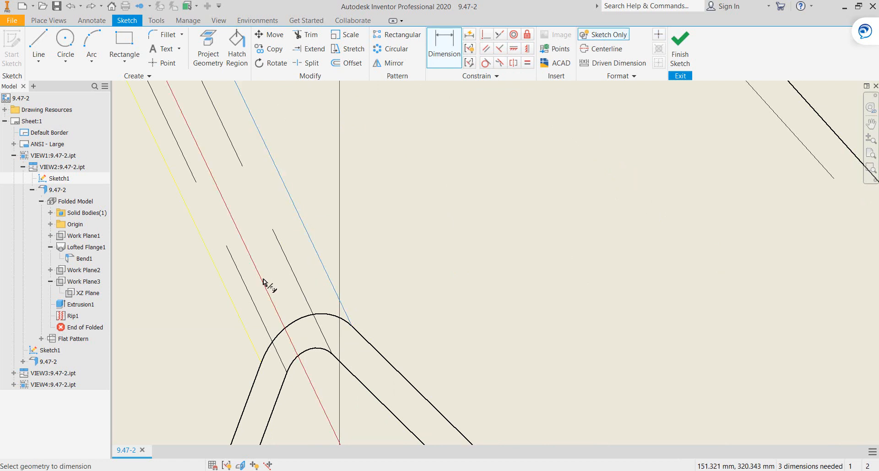
{"action": "left_click", "coordinate": [265, 281]}
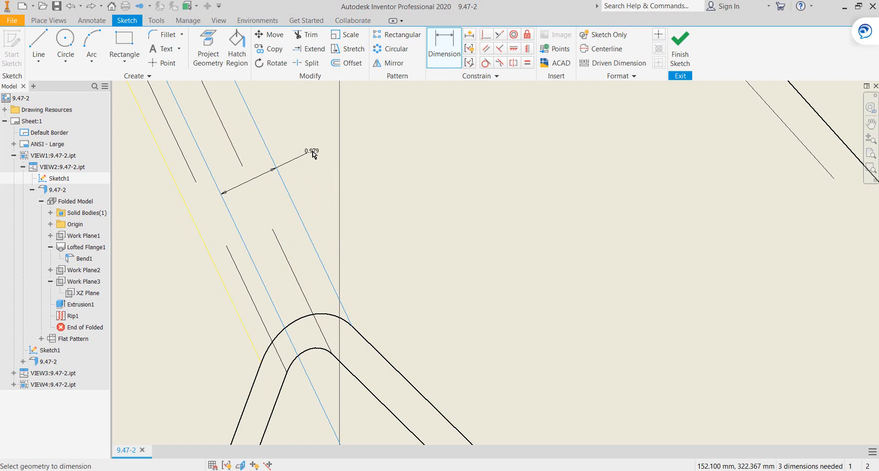
{"action": "left_click", "coordinate": [313, 154]}
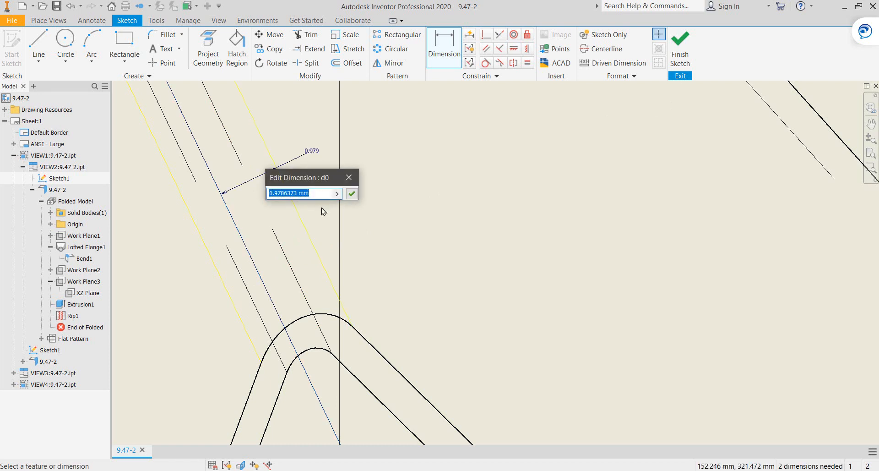
{"action": "left_click", "coordinate": [352, 194]}
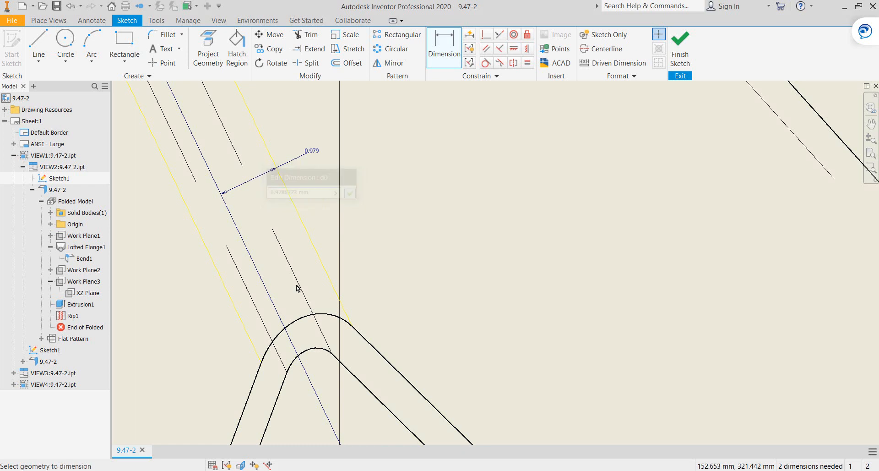
Step: Add a driven dimension between the upper bend's projected left line and the sketched middle line
{"action": "left_click", "coordinate": [234, 304]}
{"action": "left_click", "coordinate": [262, 286]}
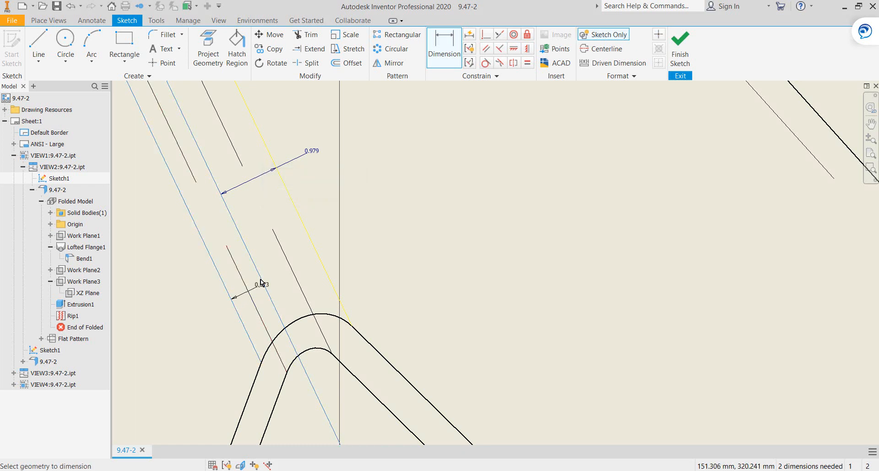
{"action": "left_click", "coordinate": [155, 238]}
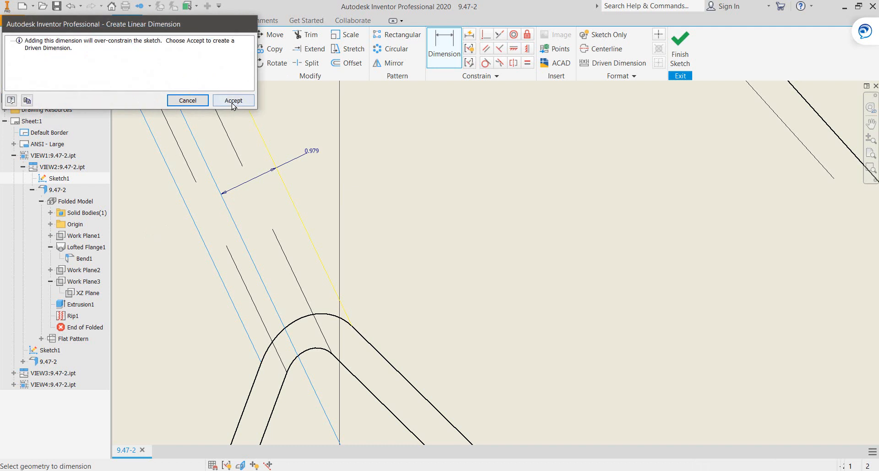
{"action": "left_click", "coordinate": [232, 102]}
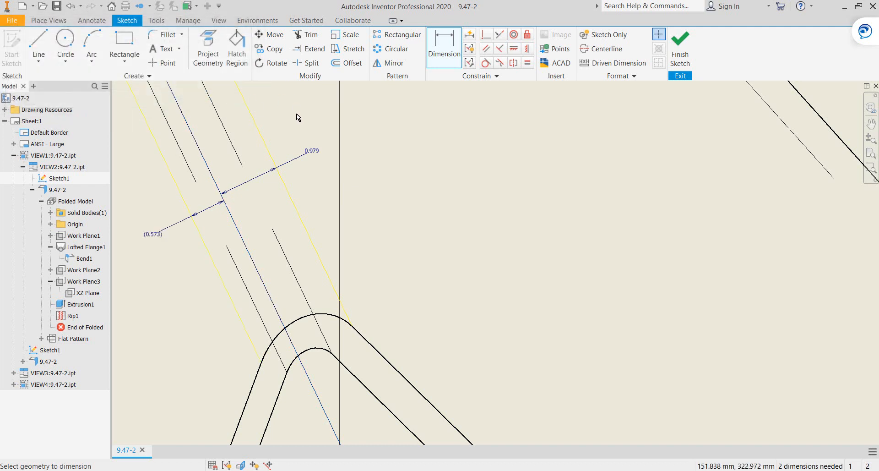
Step: Set the distance between the projected right line and the sketched middle line to 0.7 mm
{"action": "double_click", "coordinate": [311, 151]}
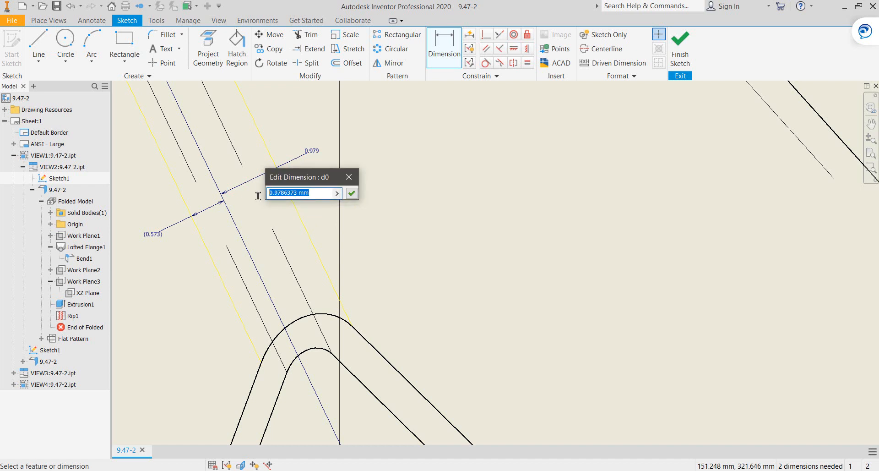
{"action": "type", "text": "0.7"}
{"action": "key", "text": "Return"}
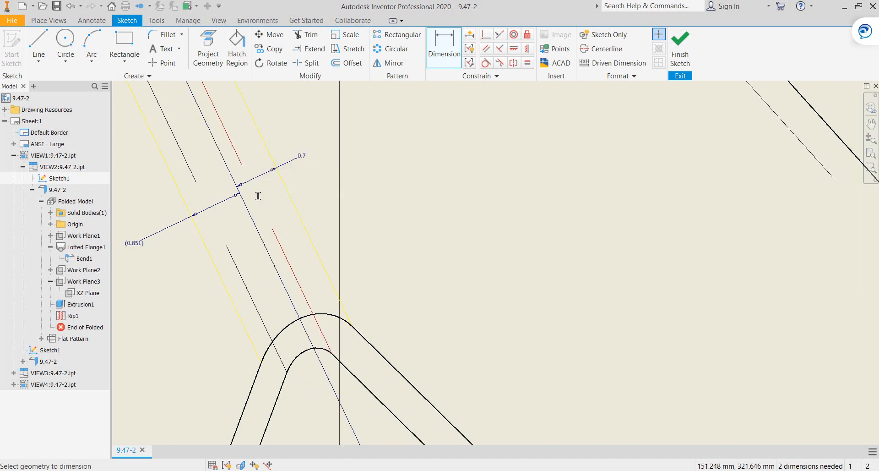
Step: Set the distance between the projected right line and the sketched middle line to 0.75 mm
{"action": "double_click", "coordinate": [301, 156]}
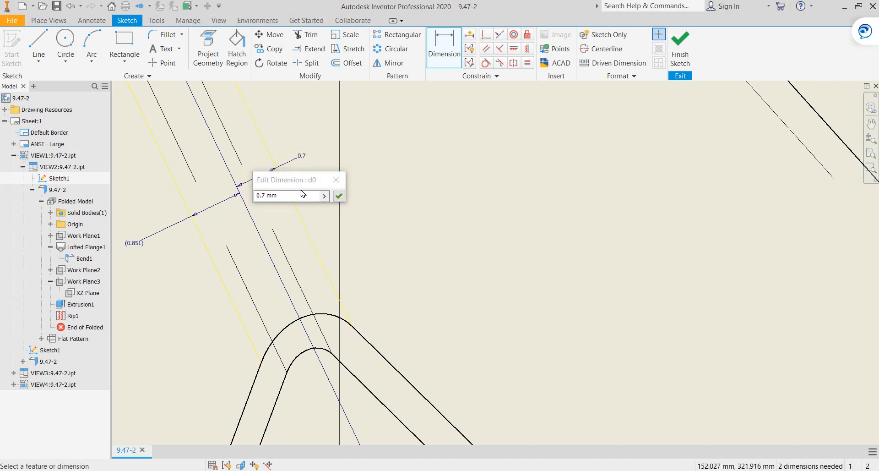
{"action": "type", "text": "0.7"}
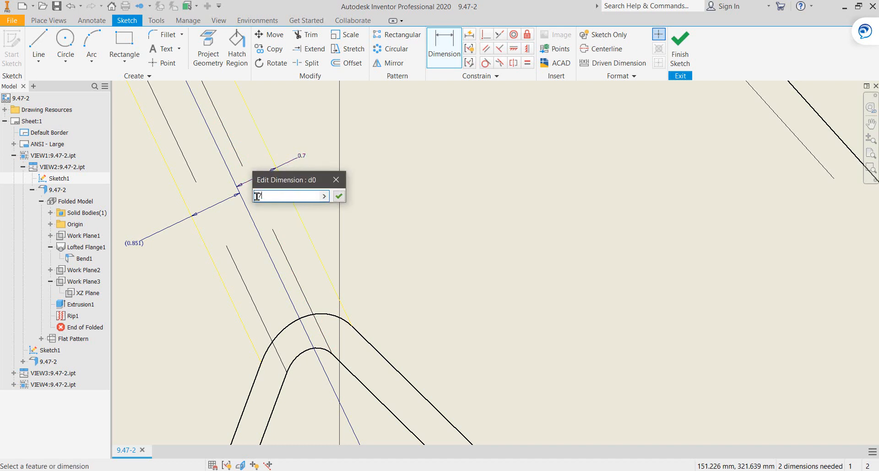
{"action": "key", "text": "Return"}
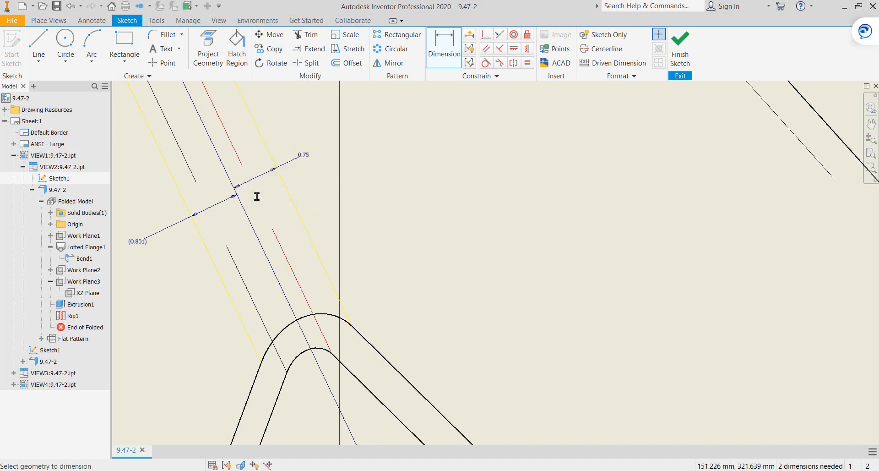
Step: Measure the distance between the upper bend's two projected outer lines with a trial dimension, without keeping it
{"action": "left_click", "coordinate": [444, 49]}
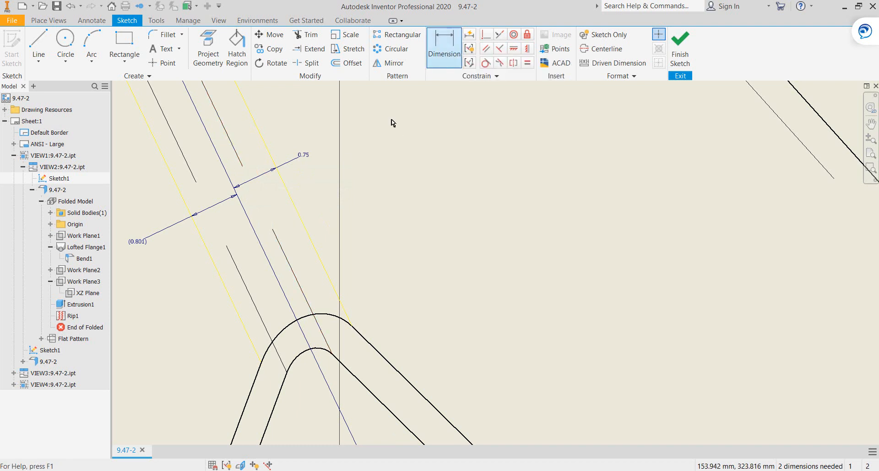
{"action": "left_click", "coordinate": [304, 226]}
{"action": "left_click", "coordinate": [216, 265]}
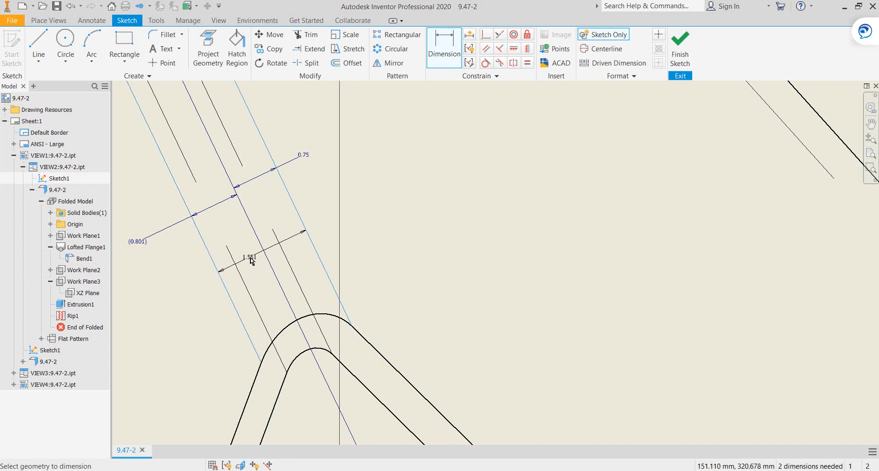
{"action": "left_click", "coordinate": [250, 260]}
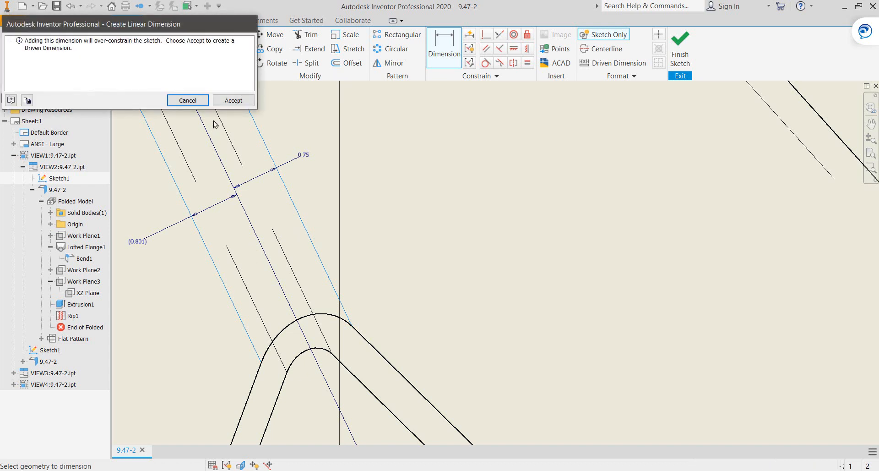
{"action": "left_click", "coordinate": [196, 100]}
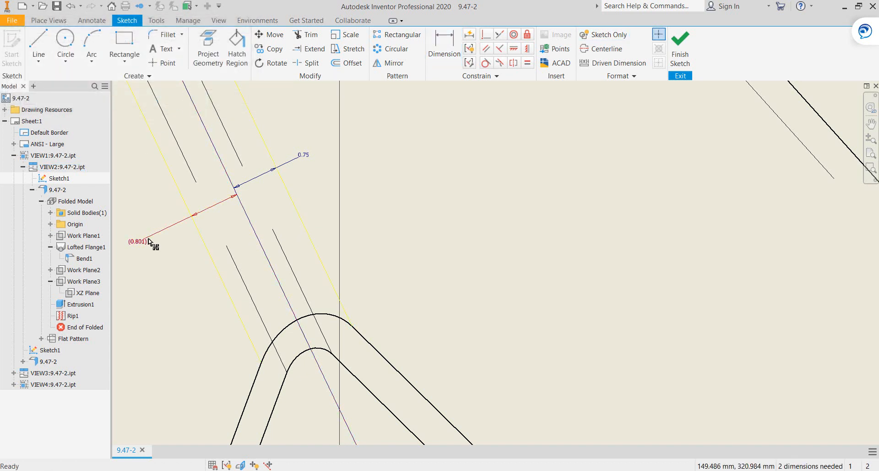
Step: Replace the middle line's two dimensions with a driven dimension between the upper bend's two projected outer lines
{"action": "key", "text": "Escape"}
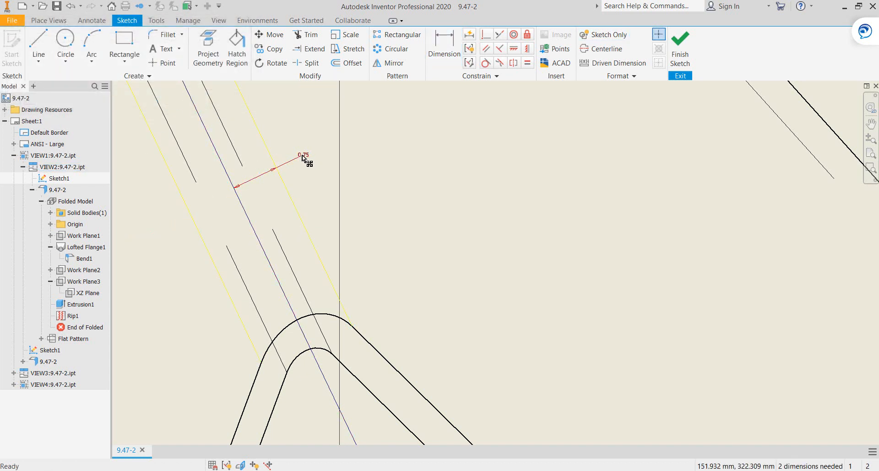
{"action": "key", "text": "Delete"}
{"action": "left_click", "coordinate": [444, 46]}
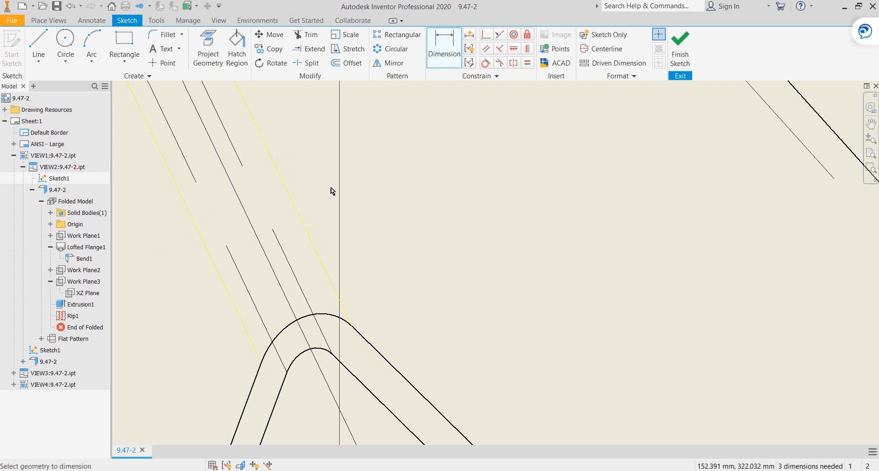
{"action": "left_click", "coordinate": [309, 236]}
{"action": "left_click", "coordinate": [235, 298]}
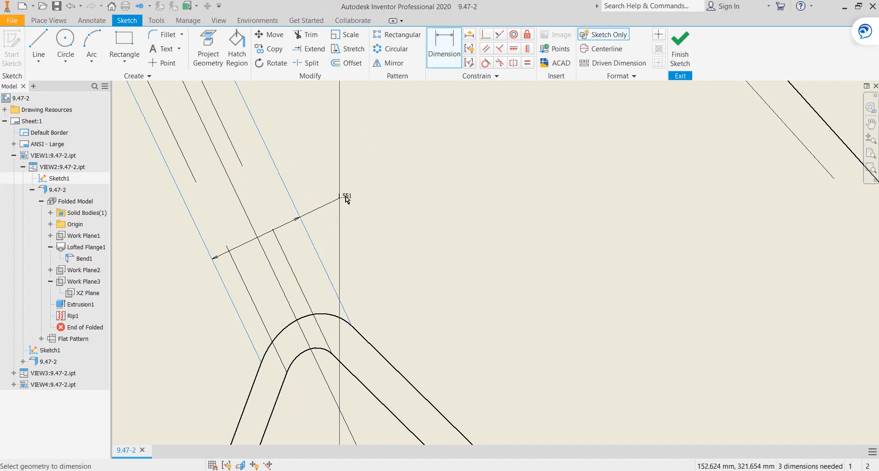
{"action": "left_click", "coordinate": [347, 199]}
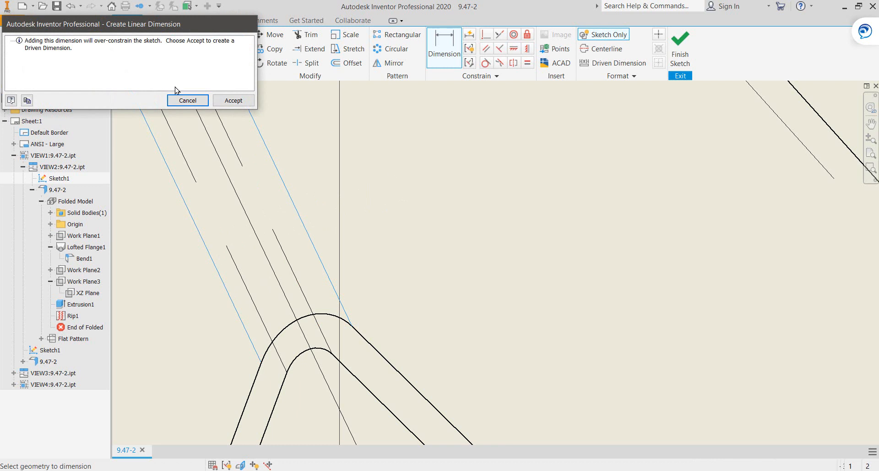
{"action": "left_click", "coordinate": [240, 101]}
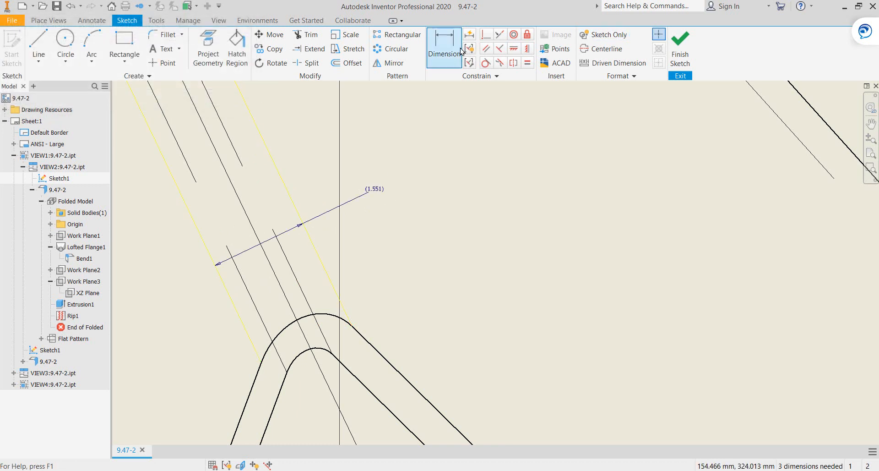
Step: Dimension the sketched middle line from the projected right line at half the driven outer-line dimension d2
{"action": "left_click", "coordinate": [433, 63]}
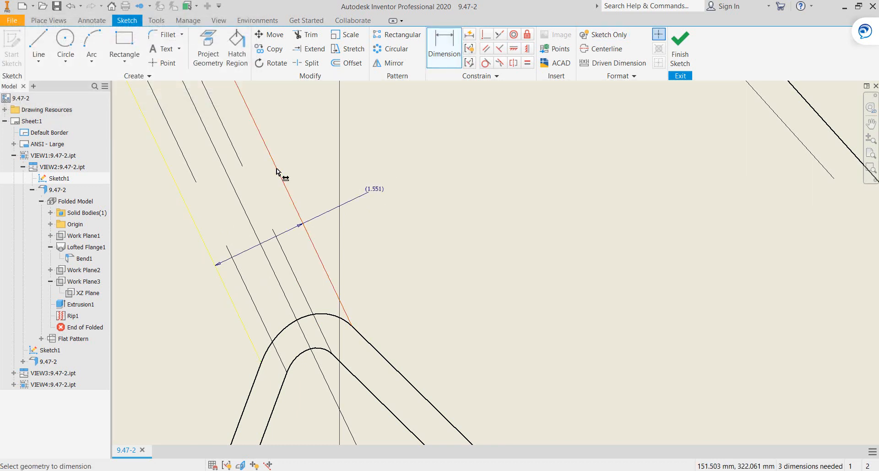
{"action": "left_click", "coordinate": [278, 171]}
{"action": "left_click", "coordinate": [239, 198]}
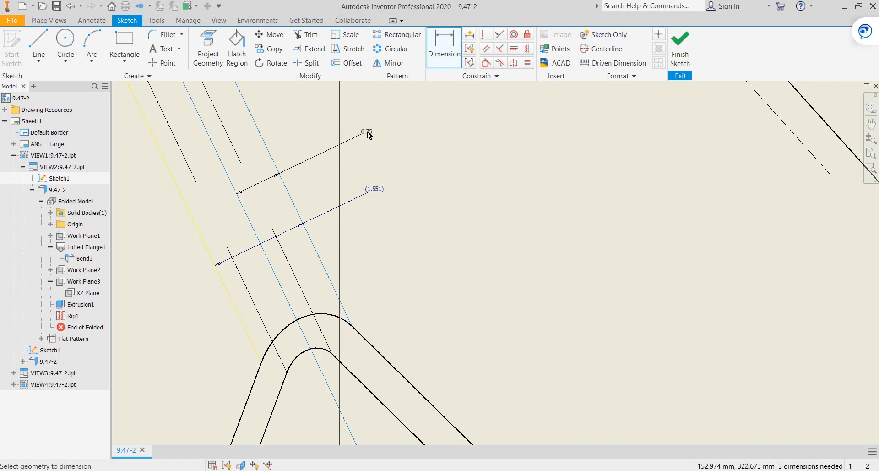
{"action": "left_click", "coordinate": [368, 134]}
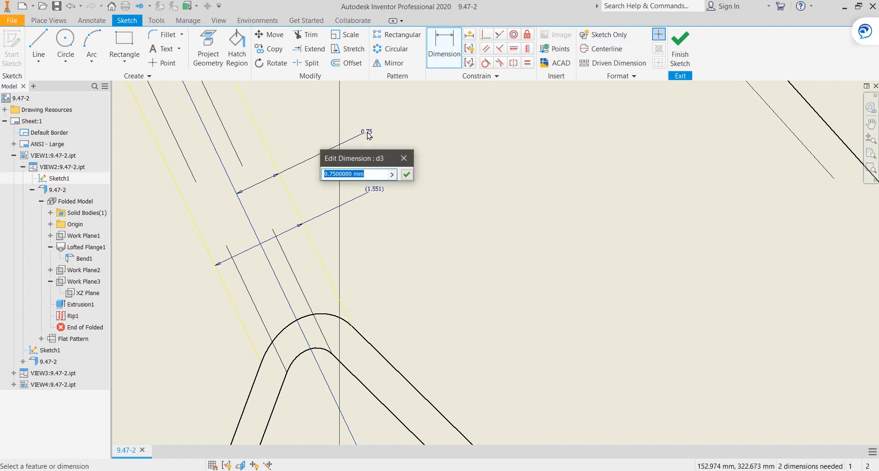
{"action": "left_click", "coordinate": [380, 190]}
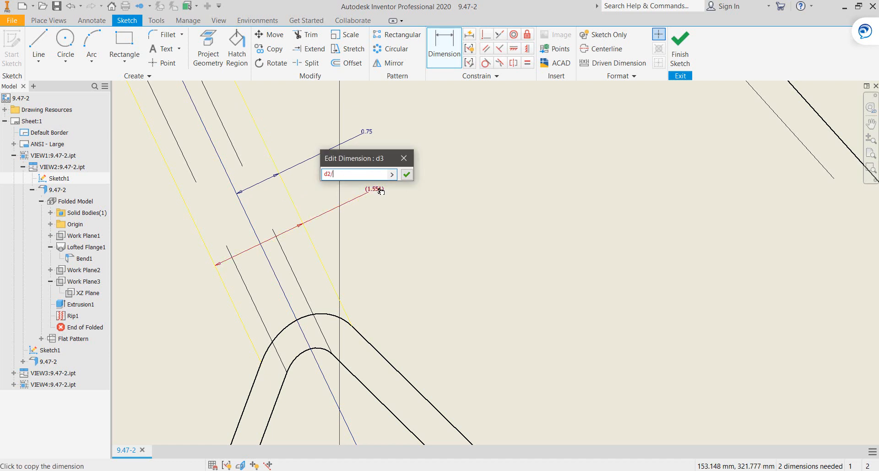
{"action": "key", "text": "Return"}
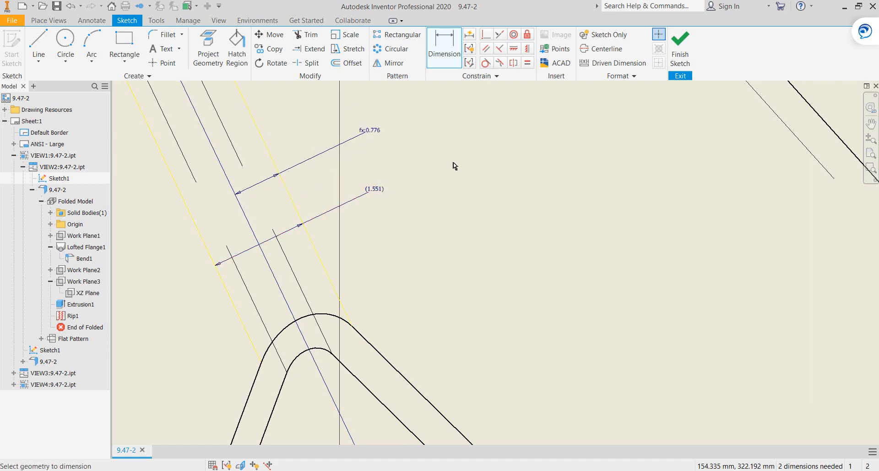
{"action": "scroll", "coordinate": [454, 166], "scroll_direction": "up", "scroll_amount": 4}
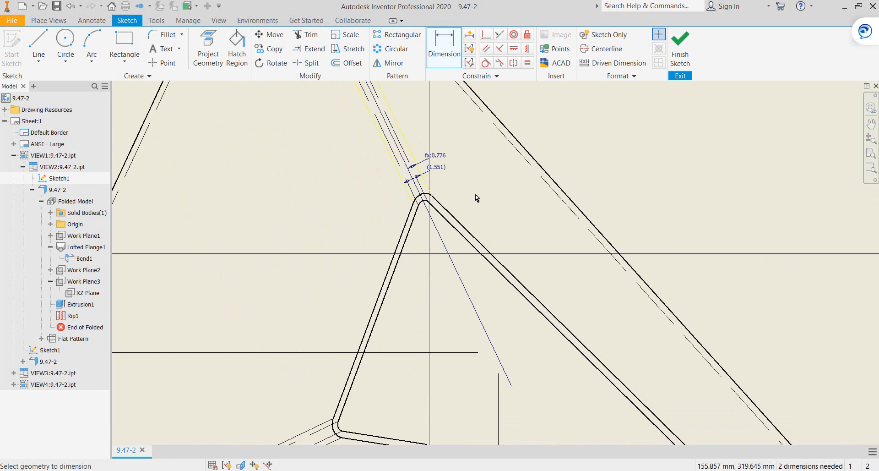
{"action": "key", "text": "Escape"}
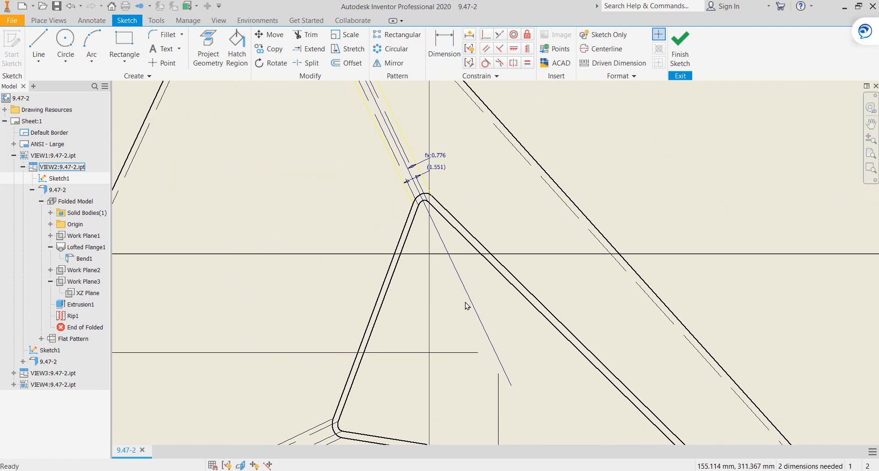
Step: Give the sketched middle line the Double Dash Chain line type and finish the sketch
{"action": "left_click", "coordinate": [473, 303]}
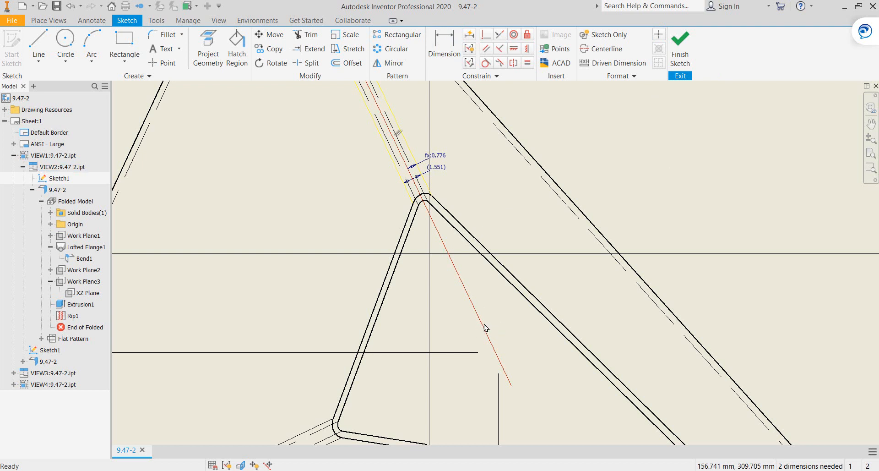
{"action": "left_click", "coordinate": [627, 78]}
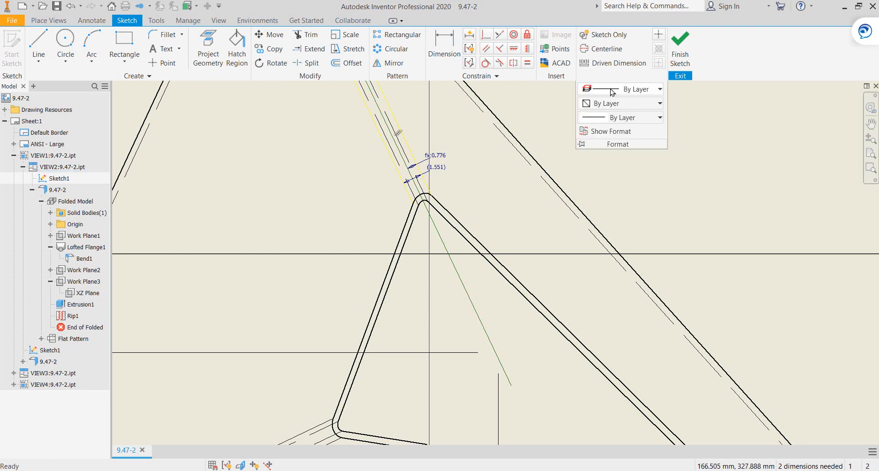
{"action": "left_click", "coordinate": [612, 90]}
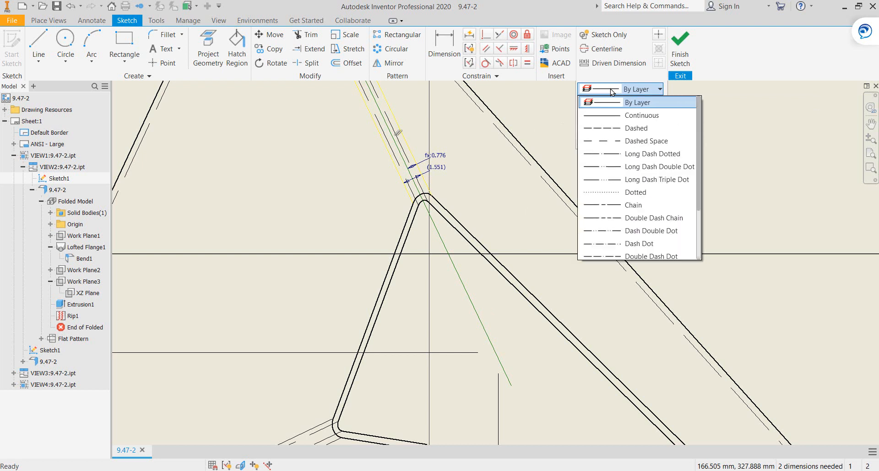
{"action": "left_click", "coordinate": [656, 218]}
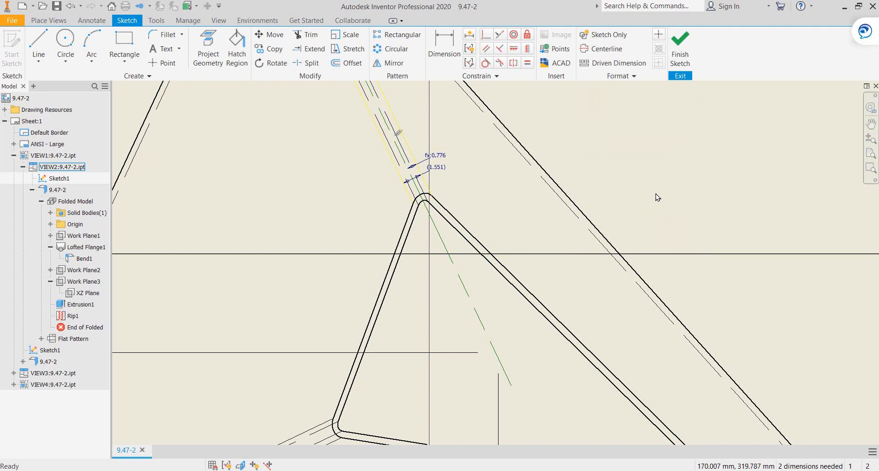
{"action": "scroll", "coordinate": [657, 197], "scroll_direction": "down", "scroll_amount": 2}
{"action": "middle_click_drag", "start_coordinate": [659, 196], "coordinate": [628, 130]}
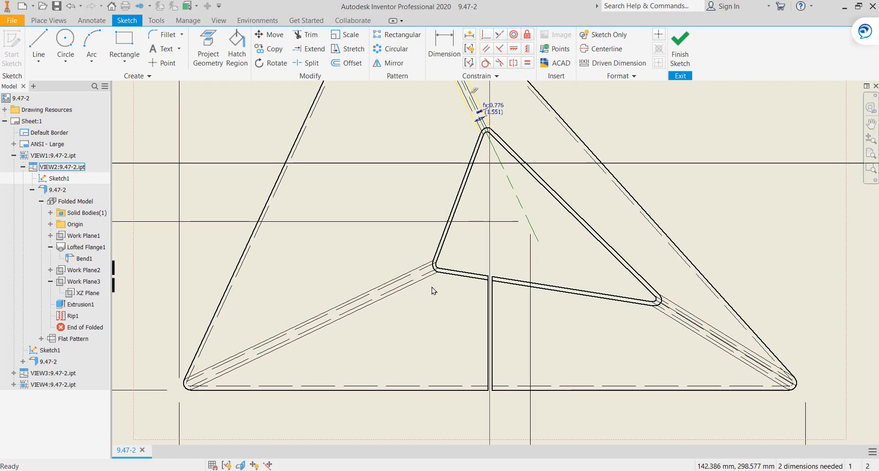
{"action": "mouse_move", "coordinate": [683, 112]}
{"action": "middle_mouse_down"}
{"action": "mouse_move", "coordinate": [636, 211]}
{"action": "mouse_move", "coordinate": [663, 263]}
{"action": "middle_mouse_up"}
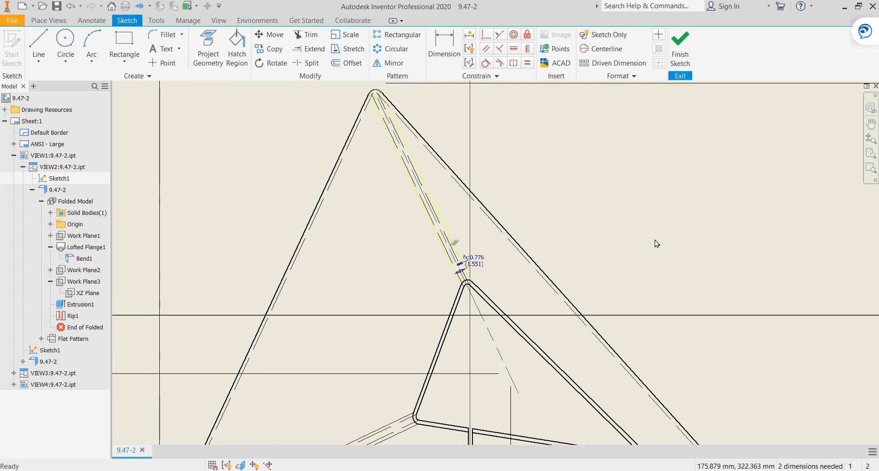
{"action": "left_click", "coordinate": [679, 45]}
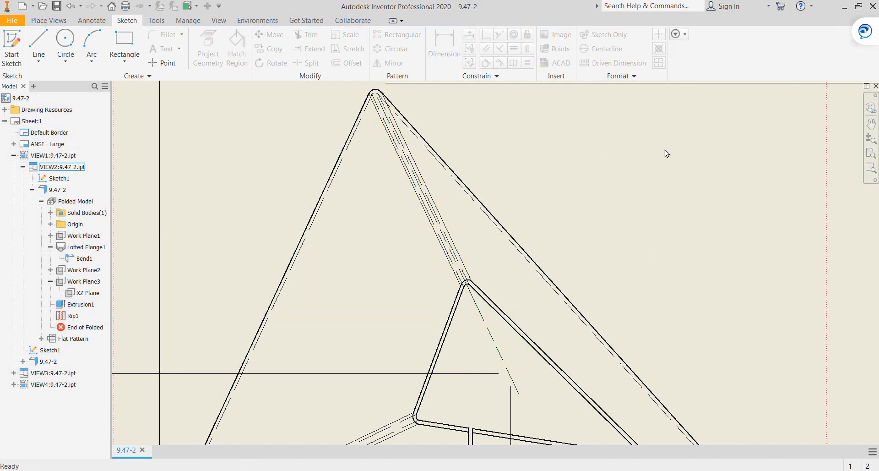
Step: Examine the top view's extended centre line and the front view's bend and apex lines
{"action": "scroll", "coordinate": [666, 227], "scroll_direction": "up", "scroll_amount": 2}
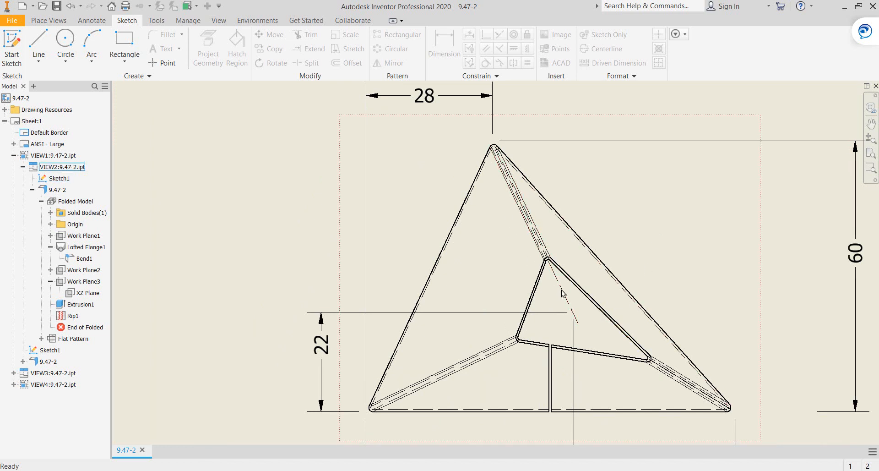
{"action": "scroll", "coordinate": [563, 291], "scroll_direction": "up", "scroll_amount": 2}
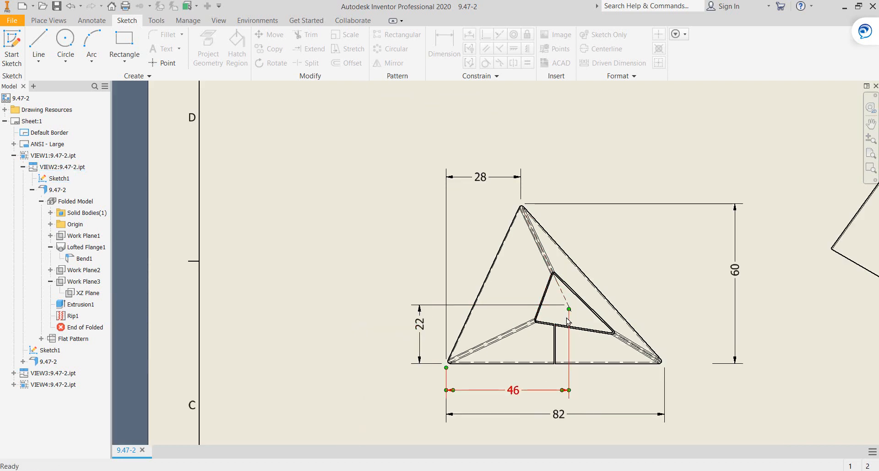
{"action": "scroll", "coordinate": [563, 323], "scroll_direction": "up", "scroll_amount": 2}
{"action": "middle_click_drag", "start_coordinate": [589, 367], "coordinate": [511, 74]}
{"action": "scroll", "coordinate": [488, 258], "scroll_direction": "down", "scroll_amount": 4}
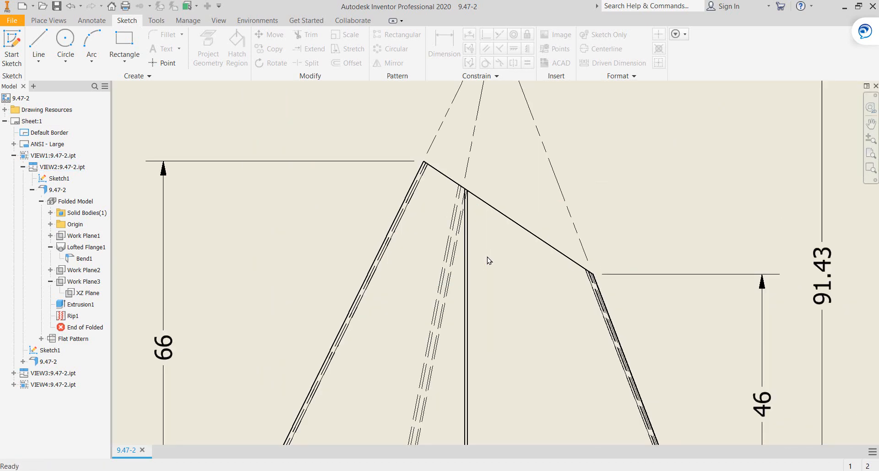
{"action": "scroll", "coordinate": [494, 169], "scroll_direction": "up", "scroll_amount": 2}
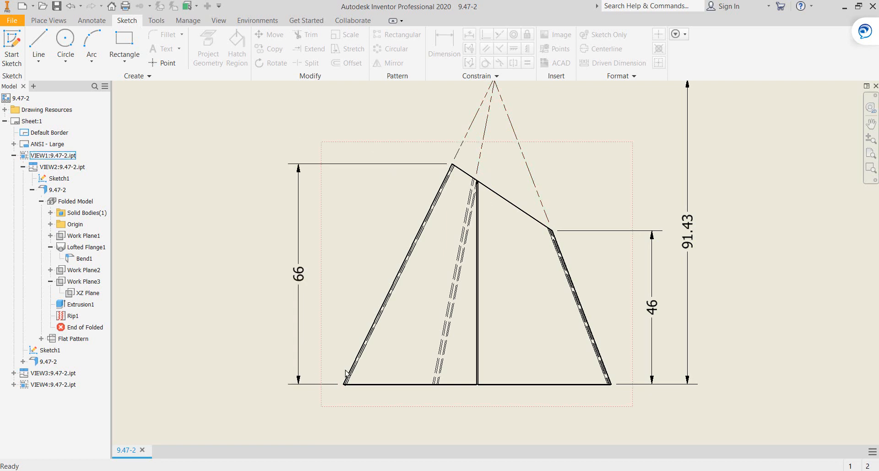
{"action": "scroll", "coordinate": [435, 197], "scroll_direction": "down", "scroll_amount": 5}
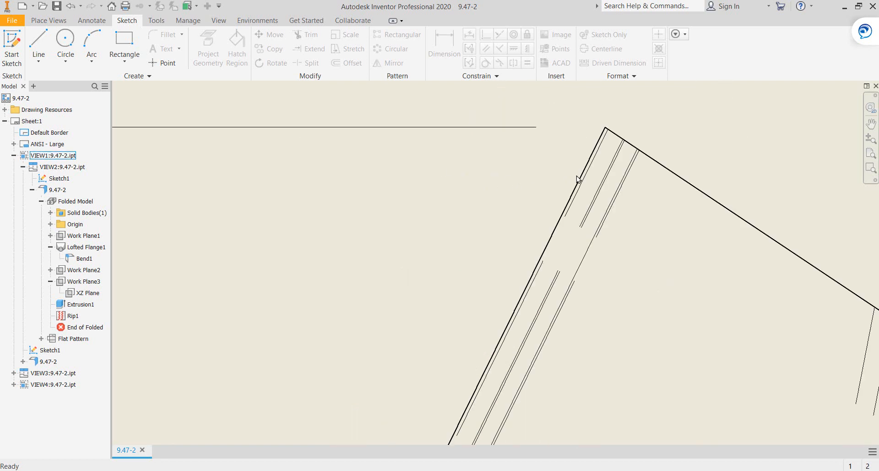
{"action": "scroll", "coordinate": [581, 178], "scroll_direction": "up", "scroll_amount": 5}
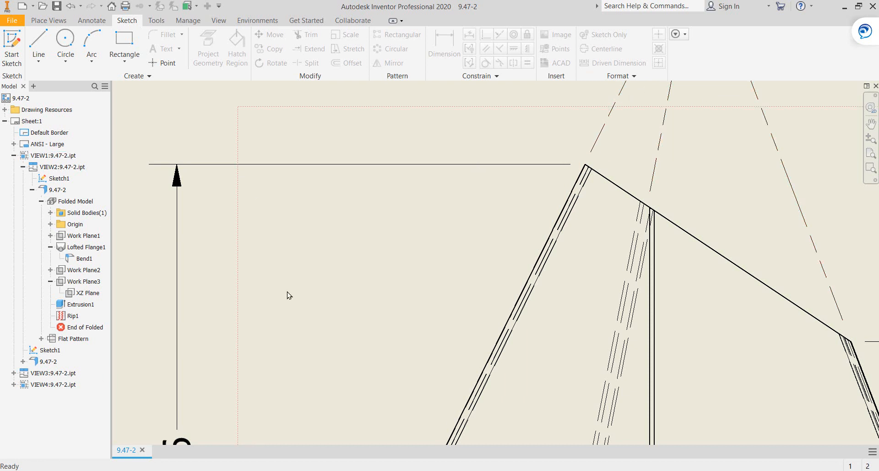
{"action": "left_click", "coordinate": [595, 111]}
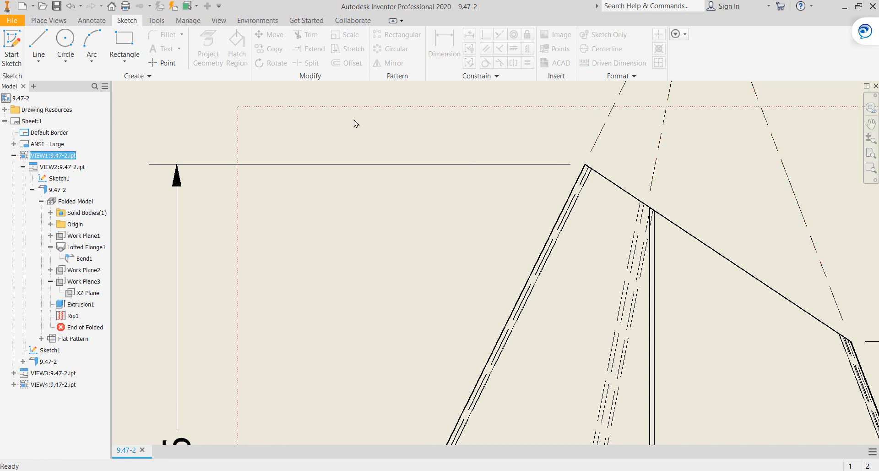
{"action": "right_click", "coordinate": [474, 112]}
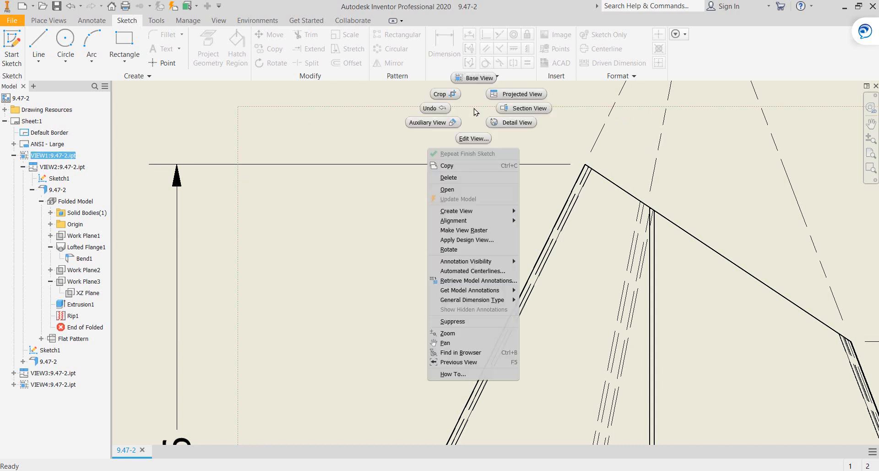
{"action": "left_click", "coordinate": [381, 119]}
{"action": "double_click", "coordinate": [381, 105]}
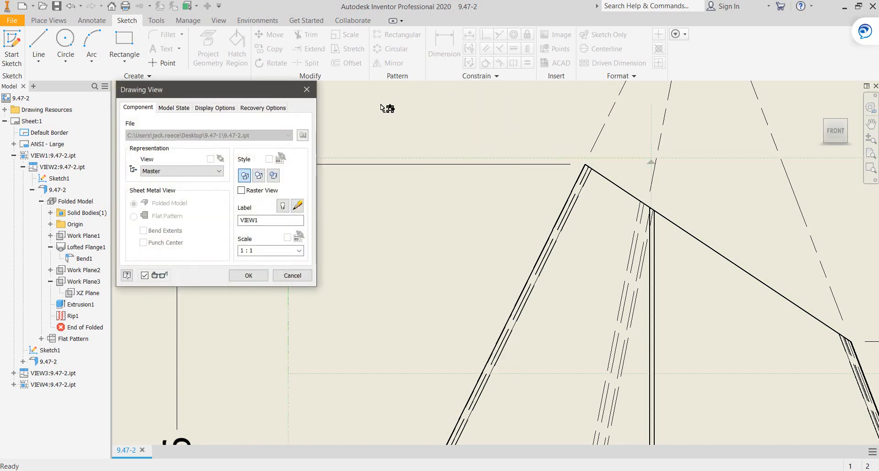
{"action": "left_click", "coordinate": [292, 275]}
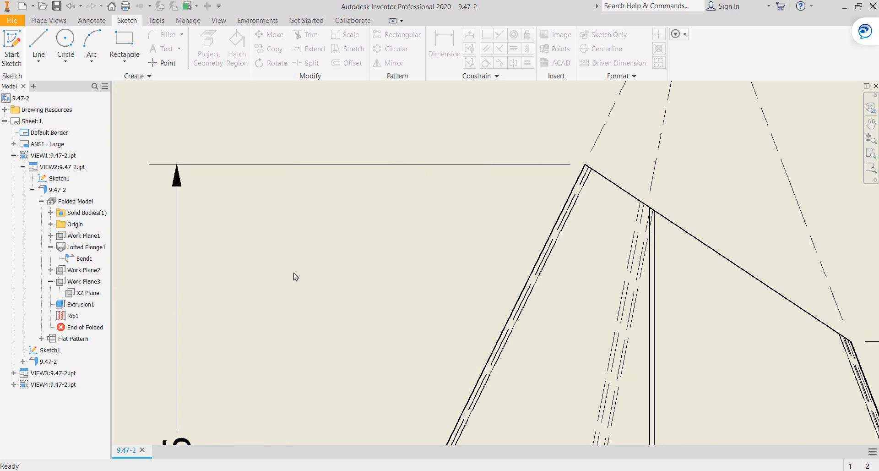
{"action": "double_click", "coordinate": [532, 110]}
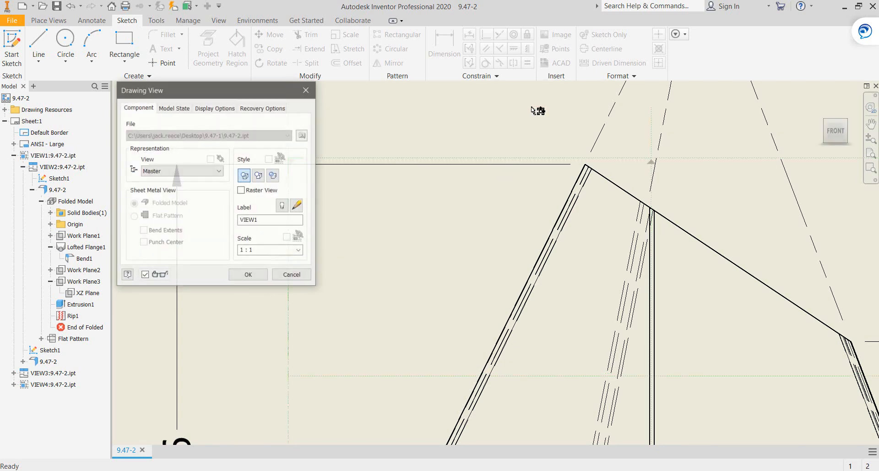
{"action": "left_click", "coordinate": [288, 276]}
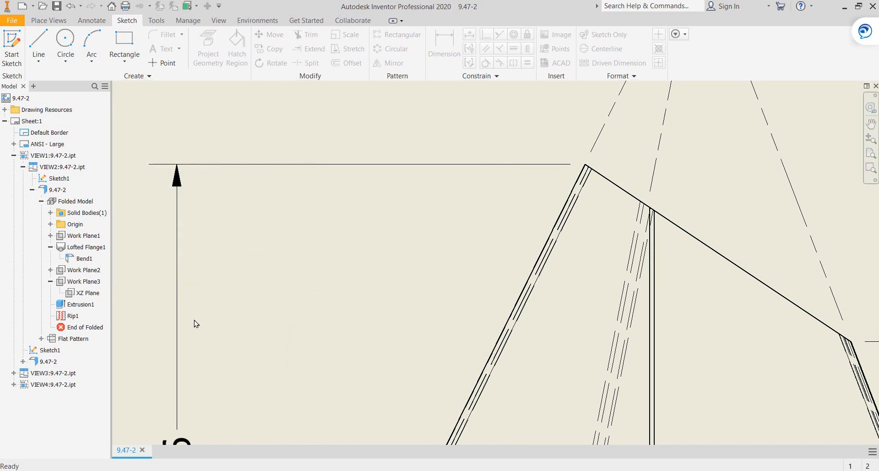
Step: Reopen the front view's sketch to check the offset left line's Sketch Only format, and finish the sketch
{"action": "right_click", "coordinate": [53, 356]}
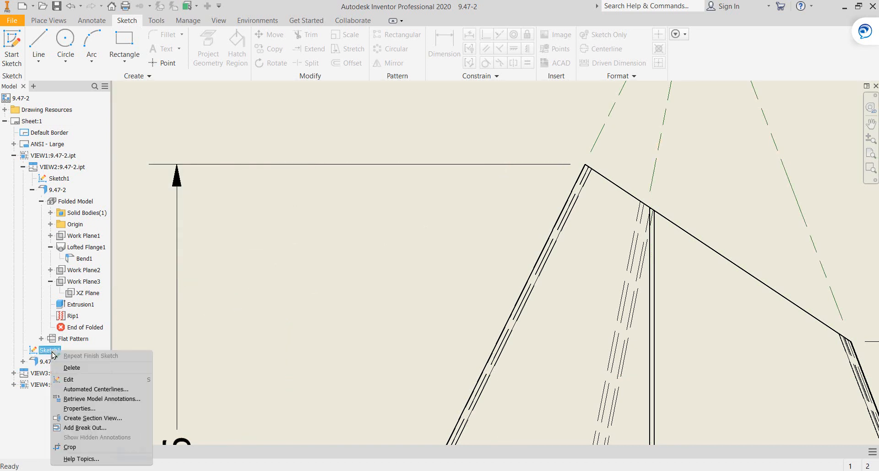
{"action": "left_click", "coordinate": [71, 379]}
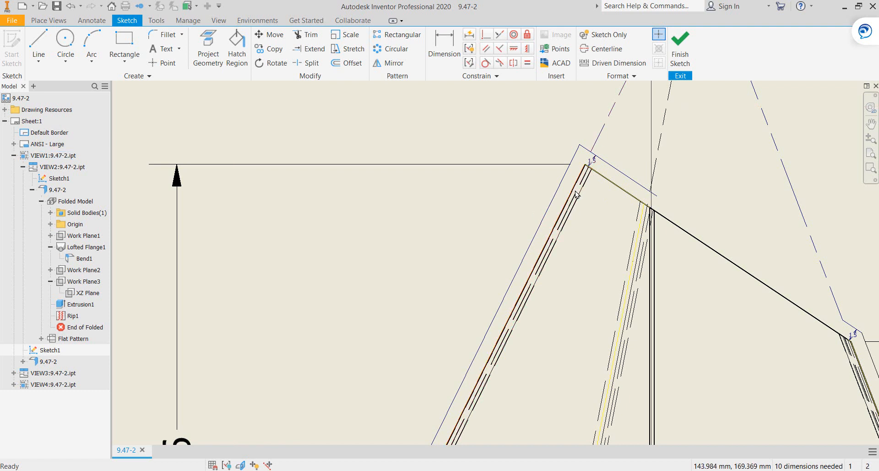
{"action": "left_click", "coordinate": [529, 277]}
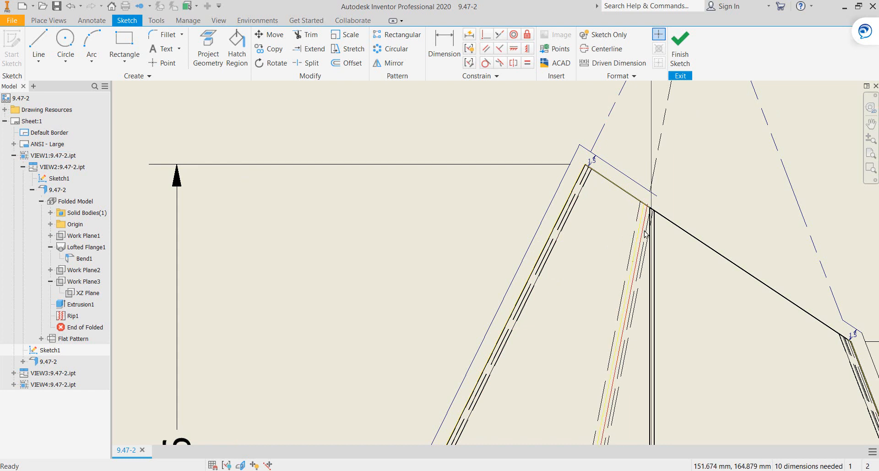
{"action": "mouse_move", "coordinate": [645, 233]}
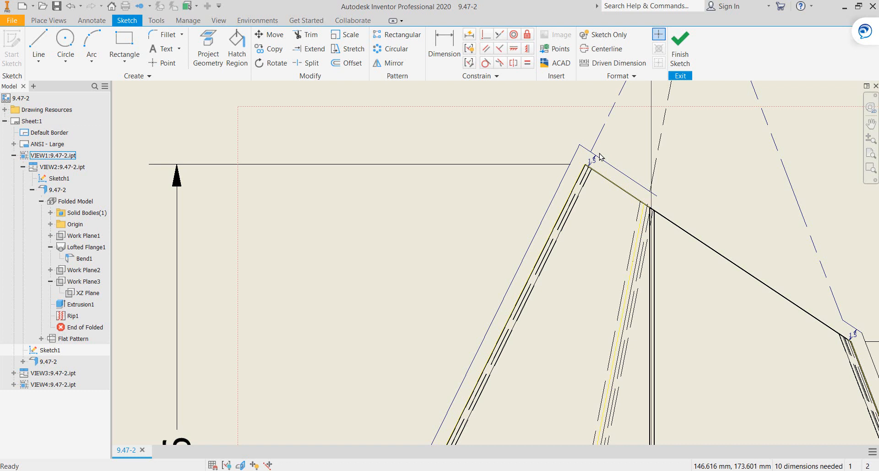
{"action": "left_click", "coordinate": [561, 188]}
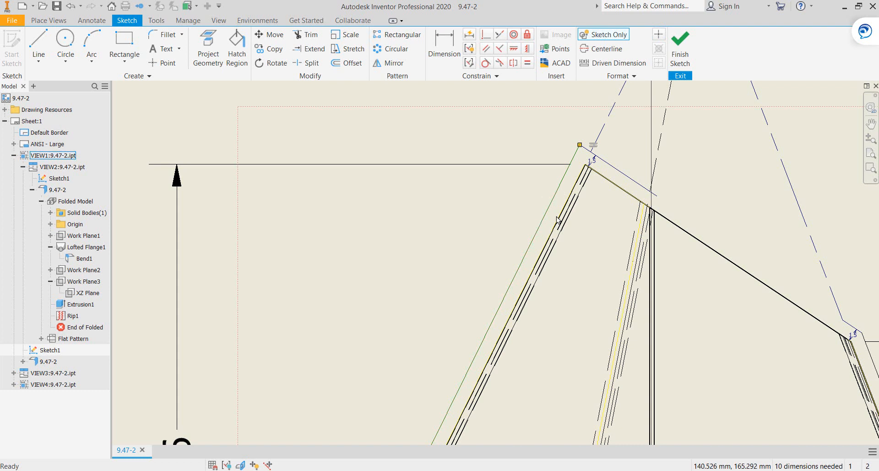
{"action": "left_click", "coordinate": [608, 35]}
{"action": "left_click", "coordinate": [687, 49]}
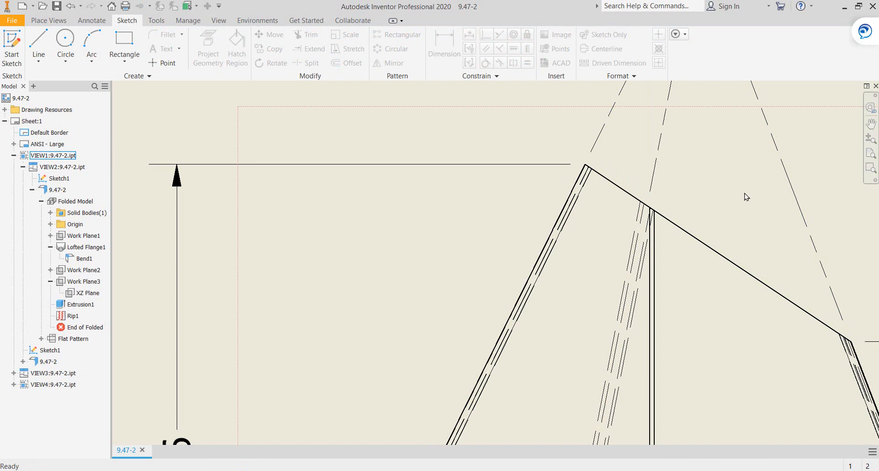
Step: Examine the whole sheet and the dimensioned flat pattern
{"action": "scroll", "coordinate": [746, 196], "scroll_direction": "down", "scroll_amount": 4}
{"action": "scroll", "coordinate": [811, 181], "scroll_direction": "down", "scroll_amount": 2}
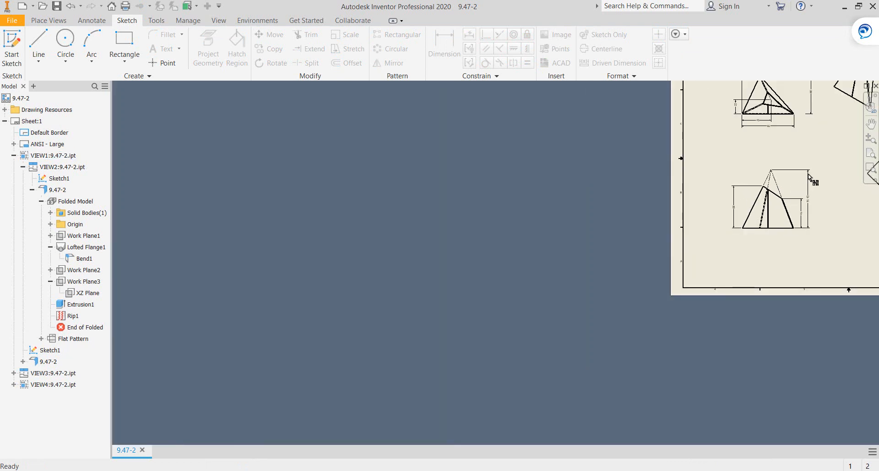
{"action": "mouse_move", "coordinate": [812, 166]}
{"action": "middle_mouse_down"}
{"action": "mouse_move", "coordinate": [616, 243]}
{"action": "mouse_move", "coordinate": [493, 257]}
{"action": "mouse_move", "coordinate": [470, 233]}
{"action": "middle_mouse_up"}
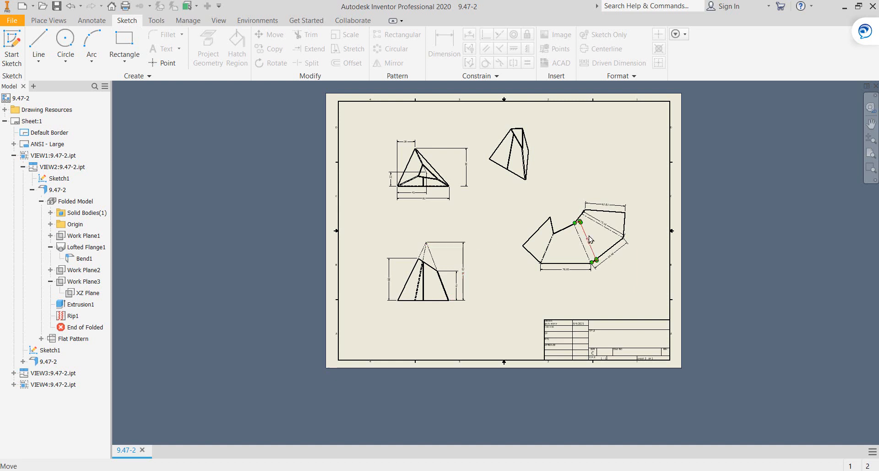
{"action": "scroll", "coordinate": [540, 258], "scroll_direction": "up", "scroll_amount": 5}
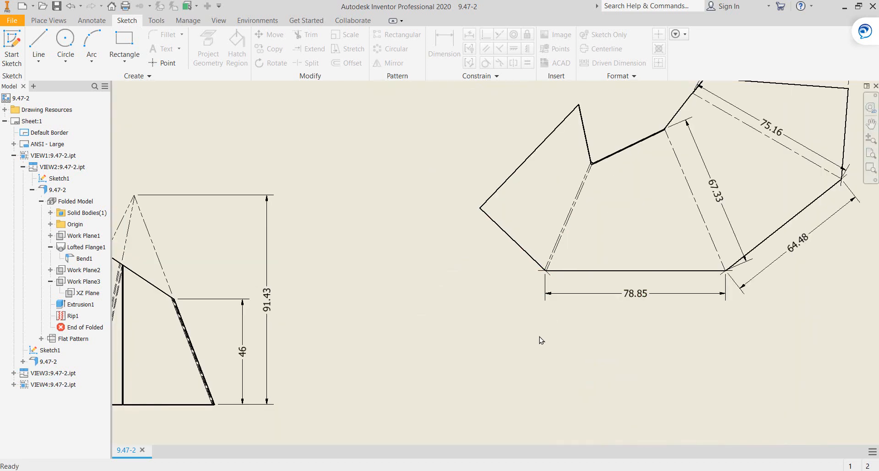